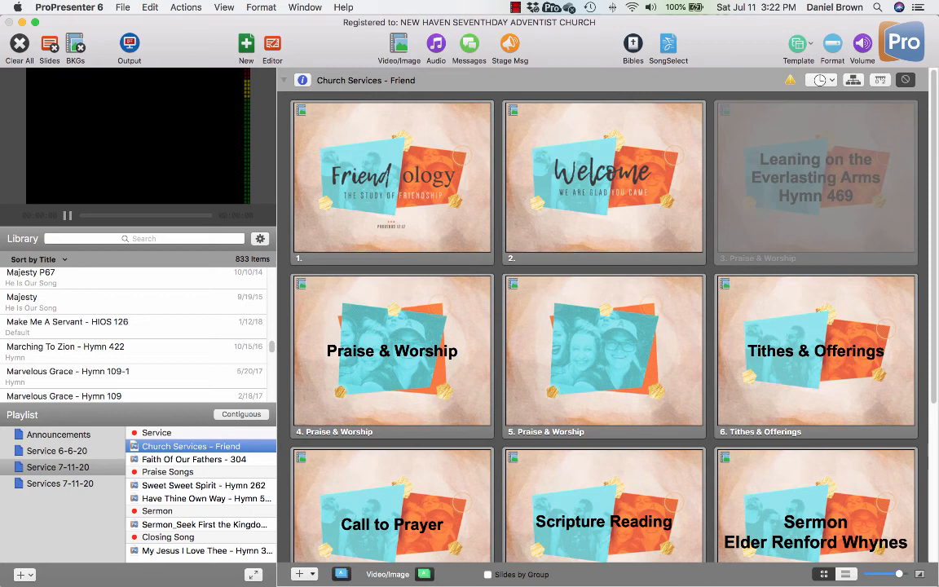
{"action": "scroll", "coordinate": [123, 334], "scroll_direction": "up", "scroll_amount": 2}
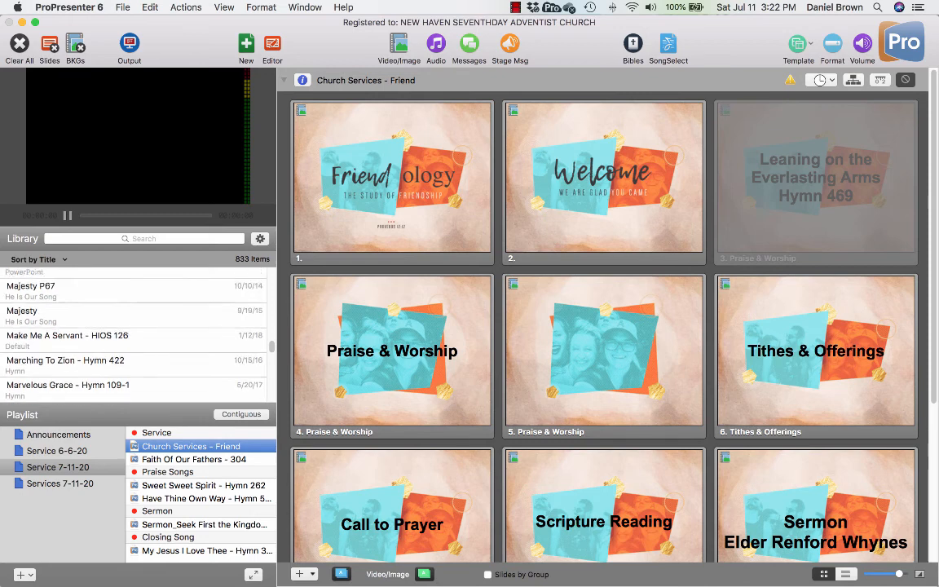
{"action": "scroll", "coordinate": [122, 334], "scroll_direction": "down", "scroll_amount": 4}
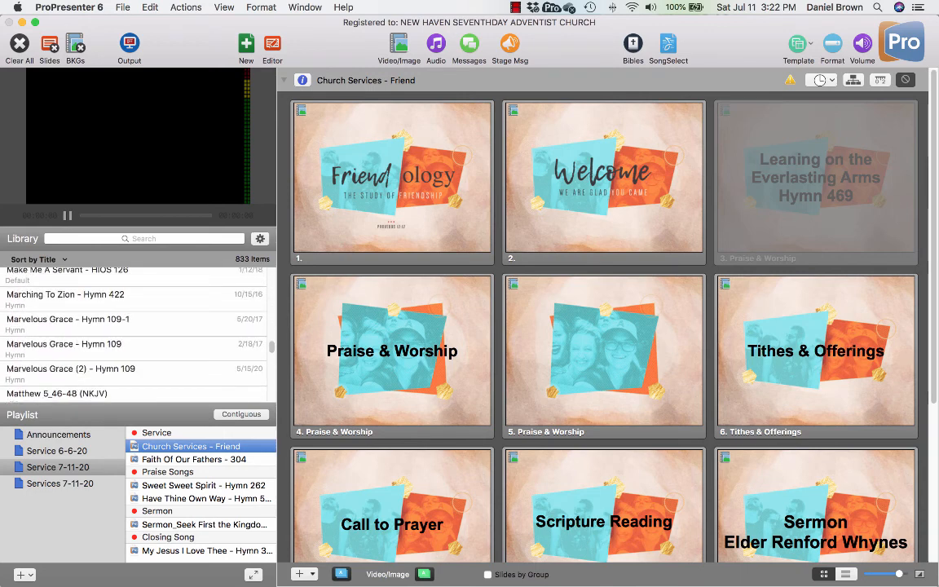
{"action": "scroll", "coordinate": [122, 334], "scroll_direction": "down", "scroll_amount": 10}
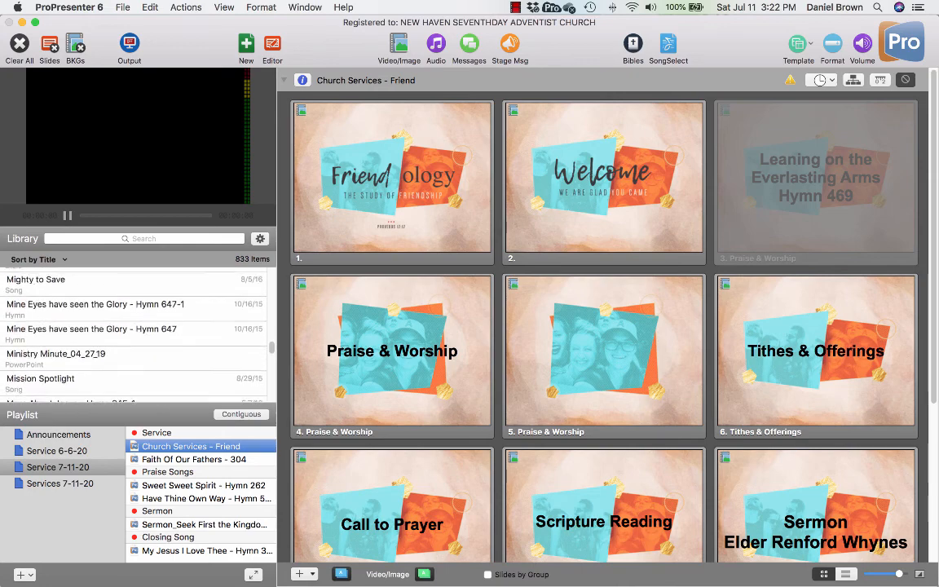
{"action": "scroll", "coordinate": [122, 334], "scroll_direction": "down", "scroll_amount": 10}
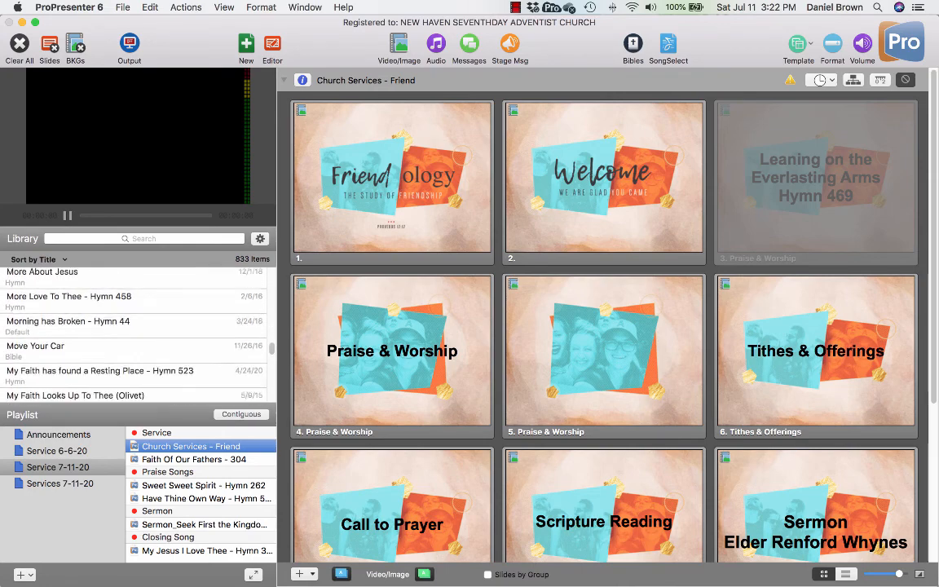
{"action": "scroll", "coordinate": [123, 335], "scroll_direction": "down", "scroll_amount": 1}
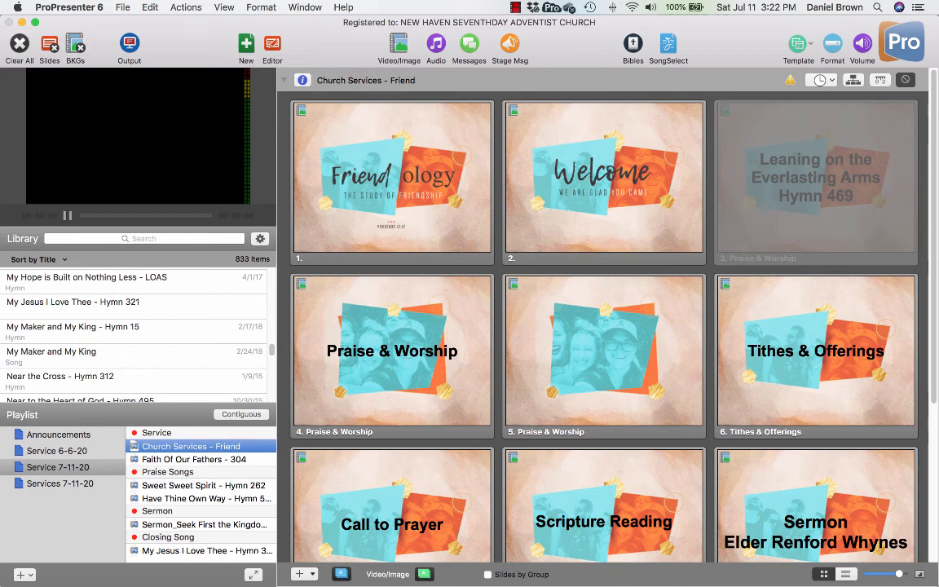
Create a new presentation named "The Lord is Coming - Hymn 100" with a size of 1024 x 768.
{"action": "key", "text": "super+n"}
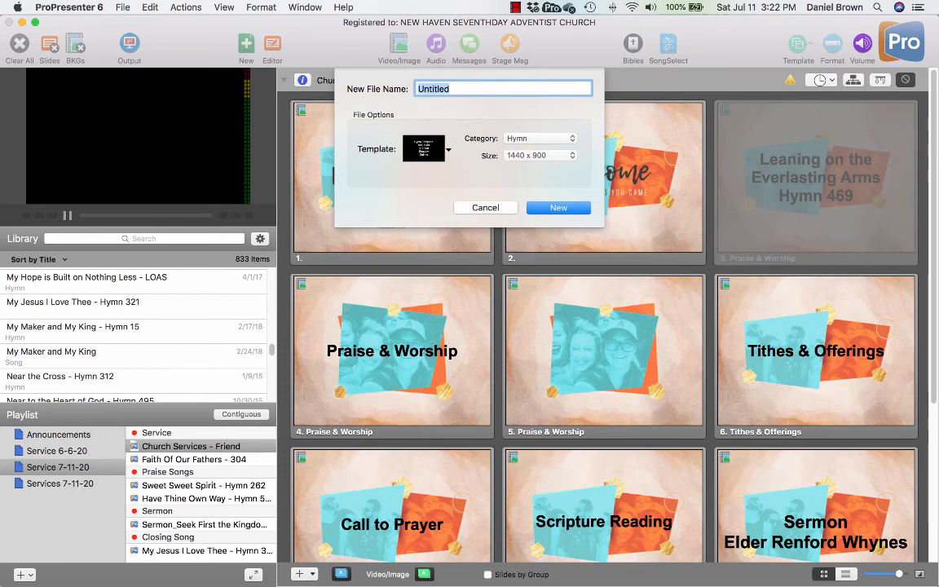
{"action": "type", "text": "The Lord"}
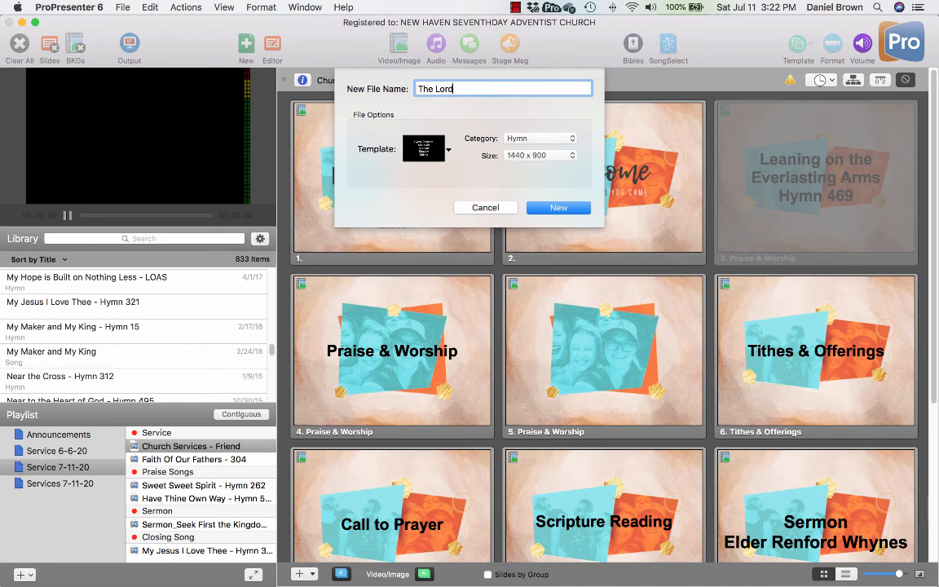
{"action": "type", "text": " is Coming - Hymn "}
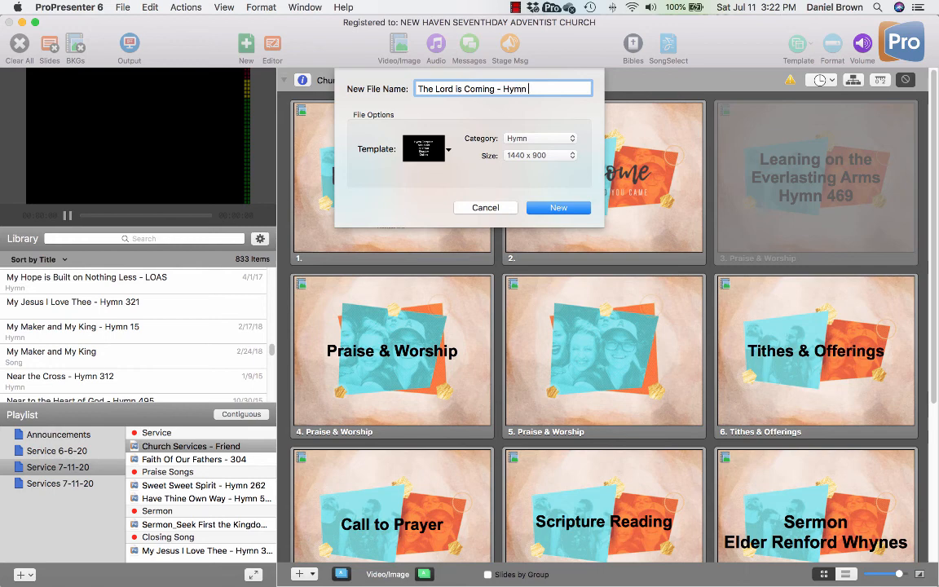
{"action": "type", "text": "100"}
{"action": "left_click", "coordinate": [539, 156]}
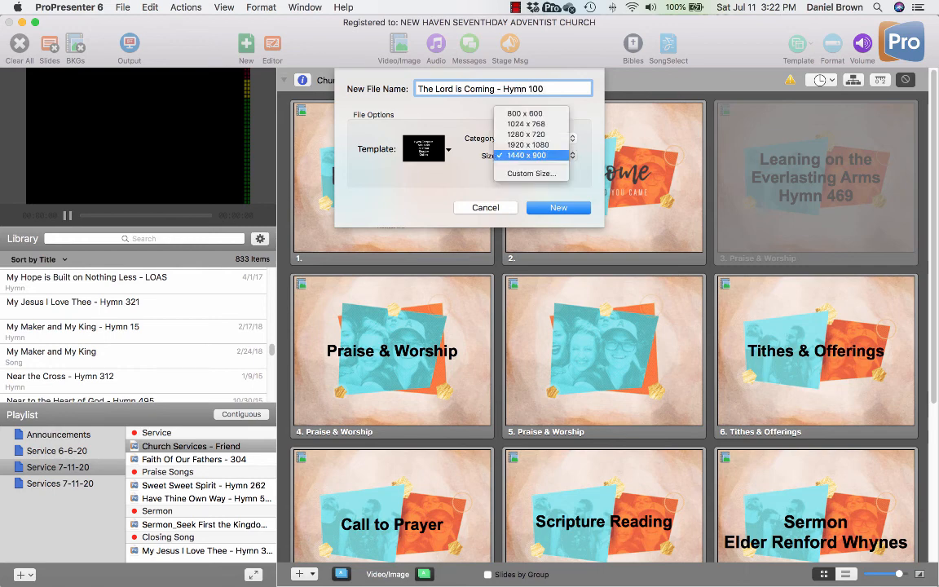
{"action": "left_click", "coordinate": [528, 124]}
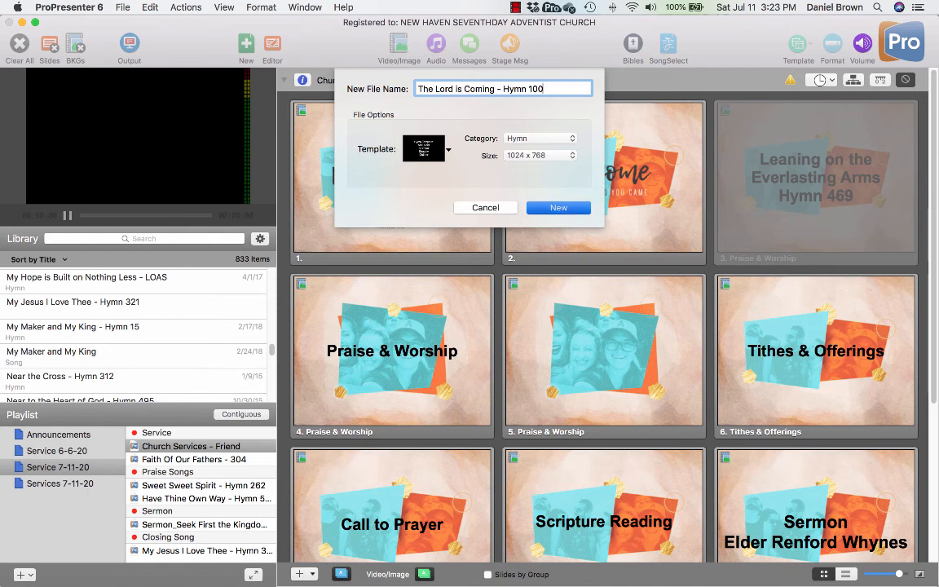
{"action": "key", "text": "Return"}
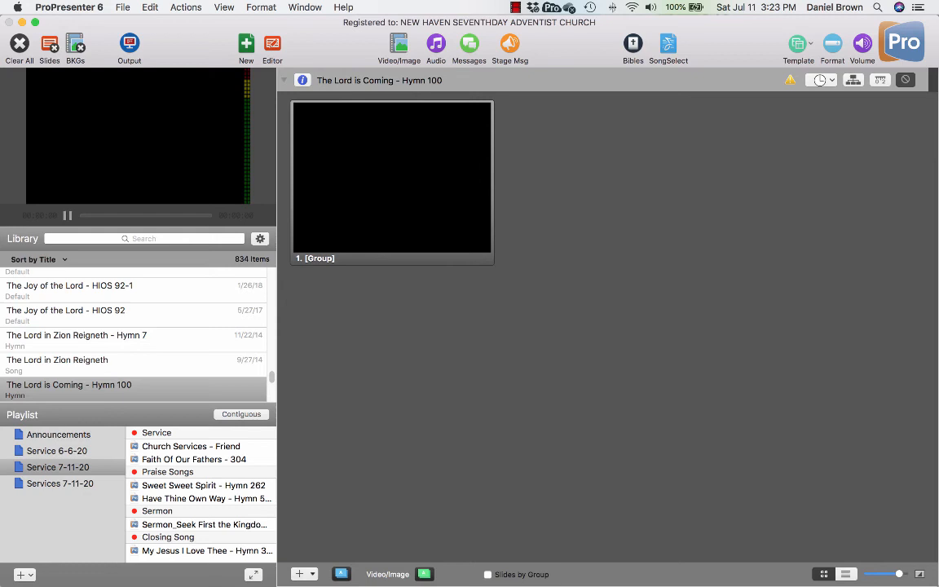
{"action": "scroll", "coordinate": [134, 335], "scroll_direction": "down", "scroll_amount": 2}
{"action": "right_click", "coordinate": [72, 359]}
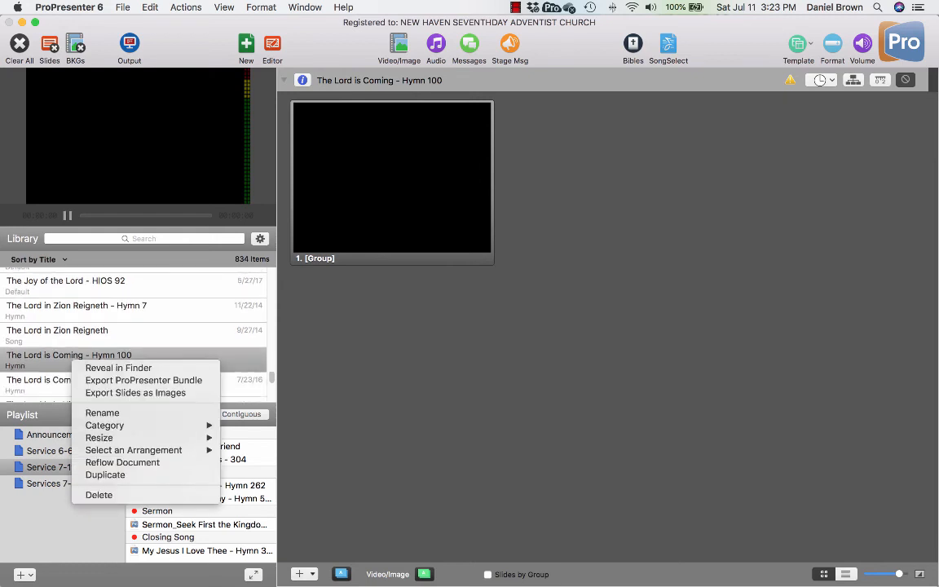
{"action": "key", "text": "Escape"}
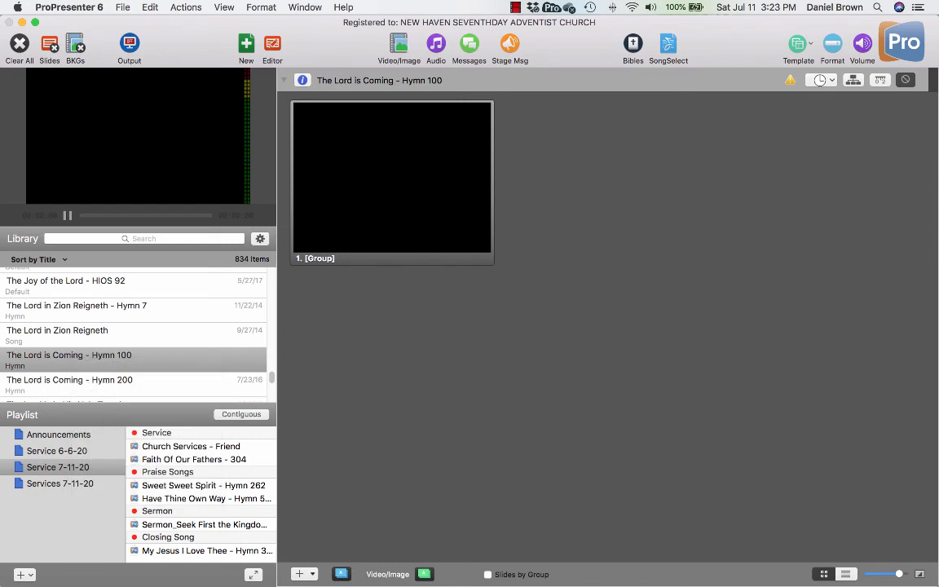
Switch to Chrome and search the web for "sdahymnal 100".
{"action": "key", "text": "super+Tab"}
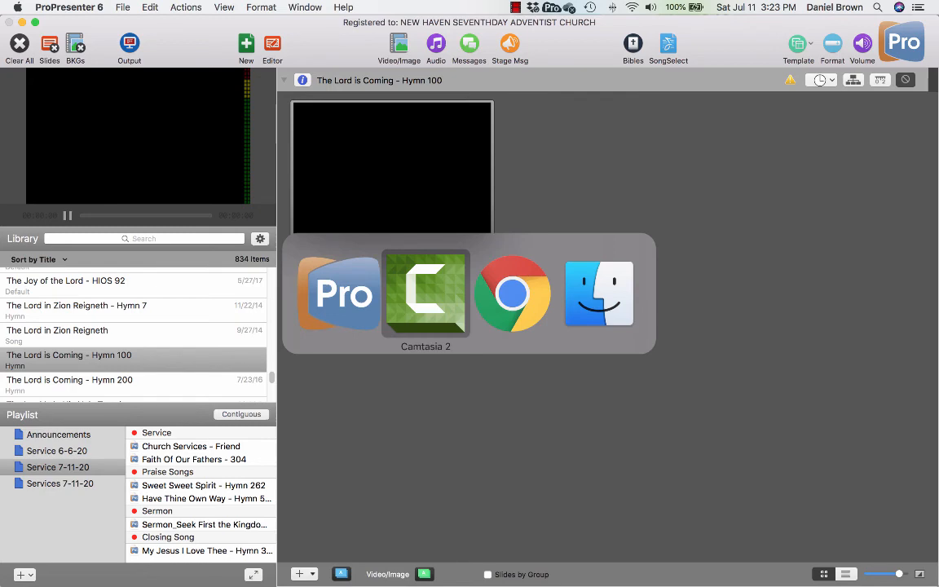
{"action": "key", "text": "super+Tab"}
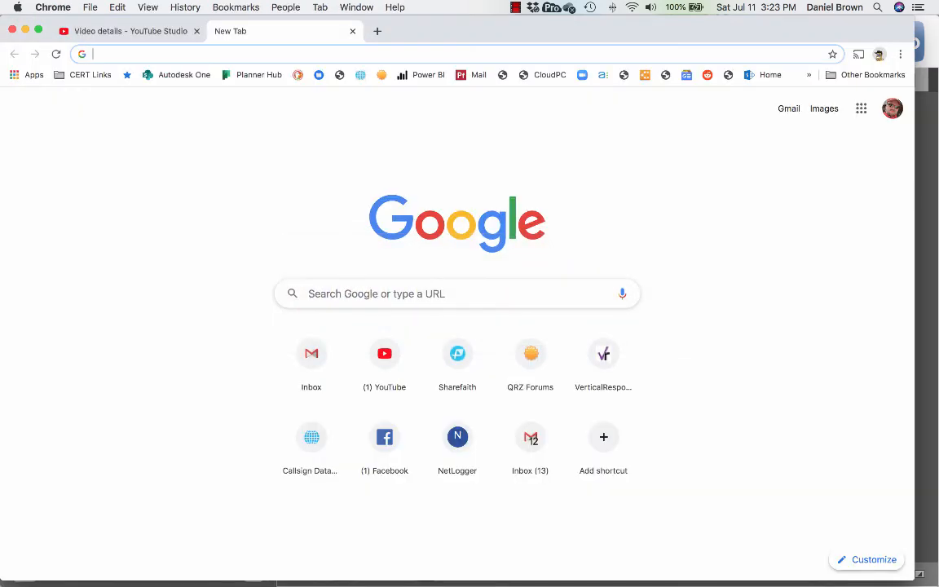
{"action": "type", "text": "sd"}
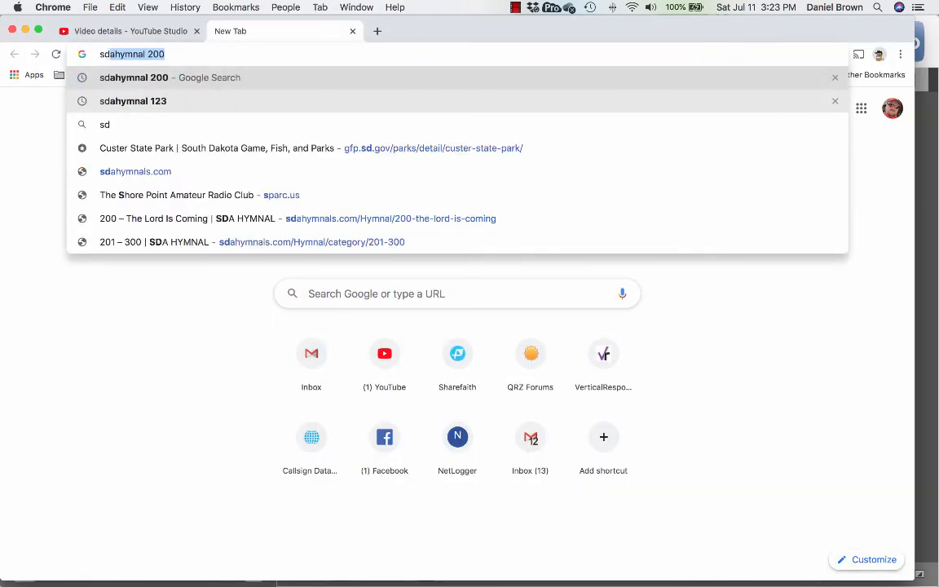
{"action": "type", "text": "a"}
{"action": "key", "text": "Right"}
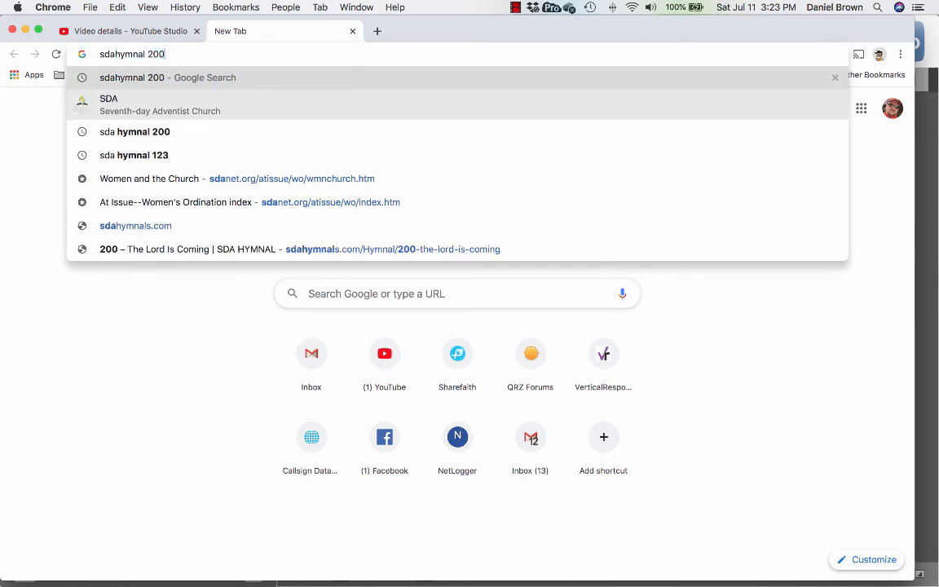
{"action": "key", "text": "BackSpace"}
{"action": "key", "text": "BackSpace"}
{"action": "key", "text": "BackSpace"}
{"action": "type", "text": "100"}
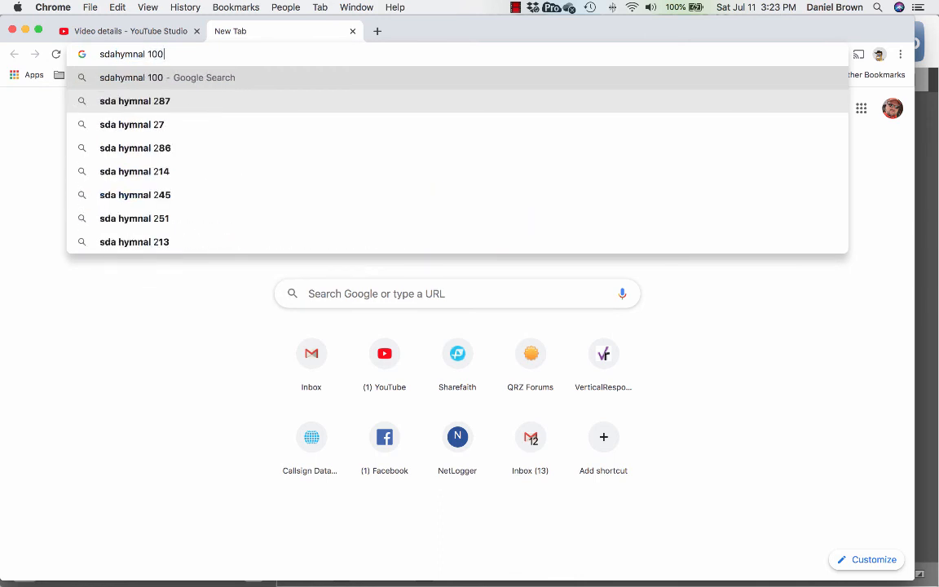
{"action": "key", "text": "Return"}
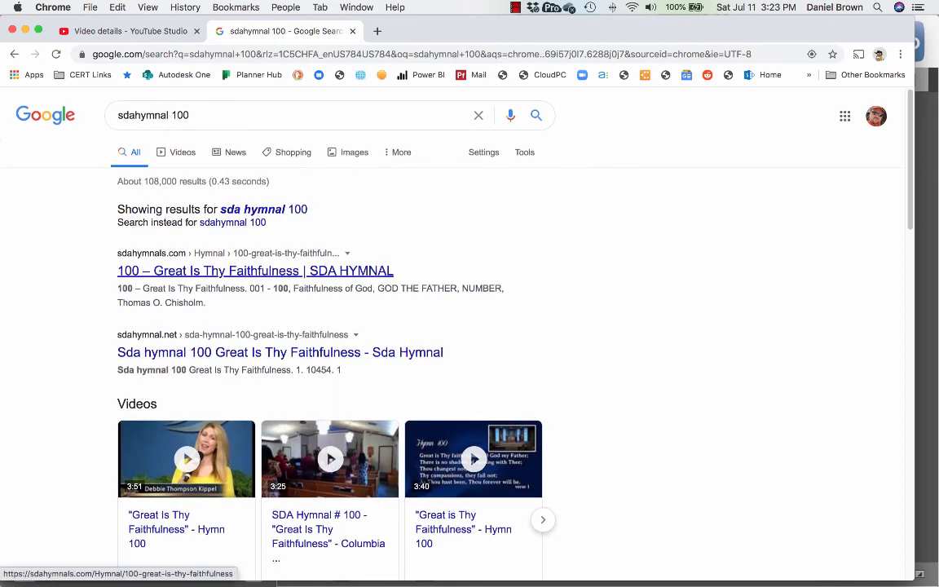
Open the sdahymnals.com page for hymn 100 and copy its lyrics from verse 1 through verse 3, including the refrain.
{"action": "left_click", "coordinate": [255, 271]}
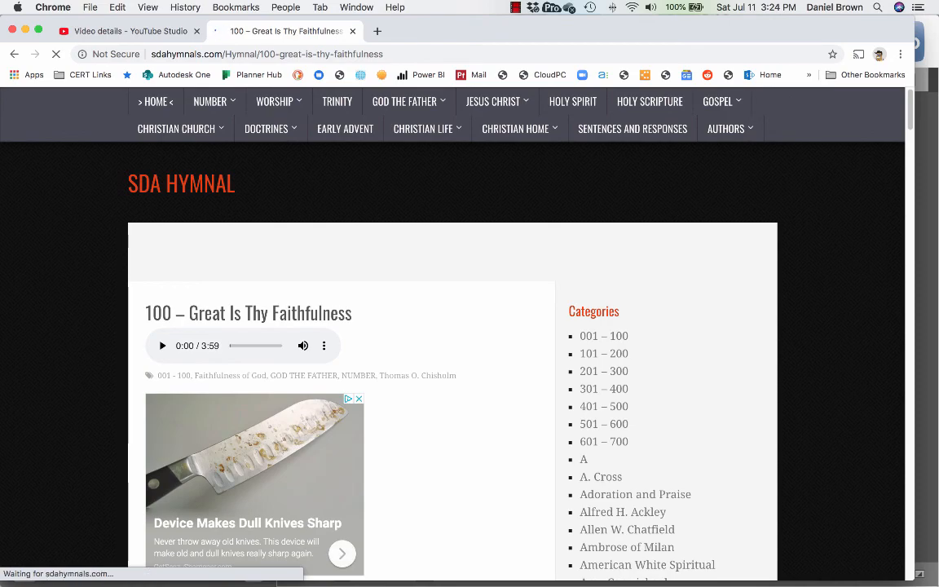
{"action": "scroll", "coordinate": [452, 326], "scroll_direction": "down", "scroll_amount": 3}
{"action": "scroll", "coordinate": [452, 326], "scroll_direction": "down", "scroll_amount": 10}
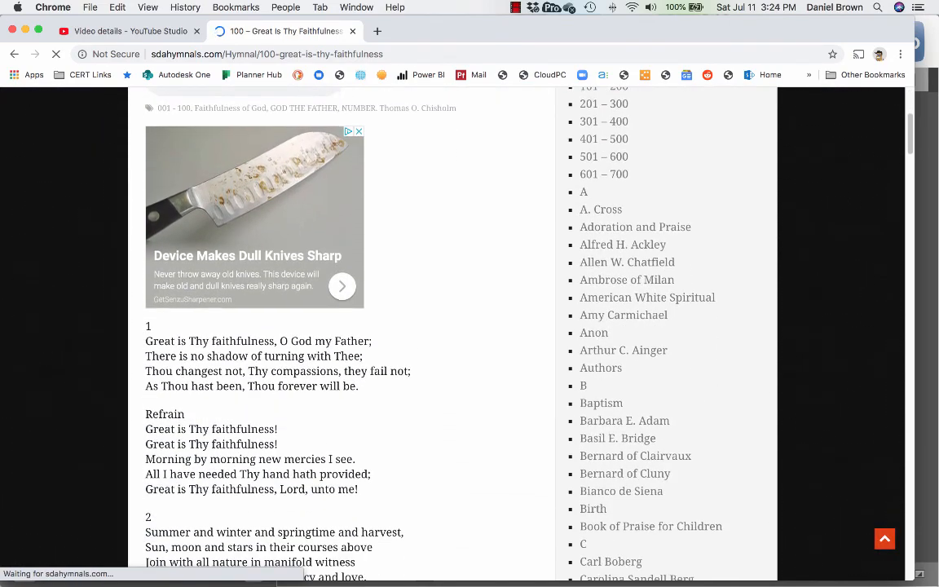
{"action": "scroll", "coordinate": [452, 326], "scroll_direction": "up", "scroll_amount": 3}
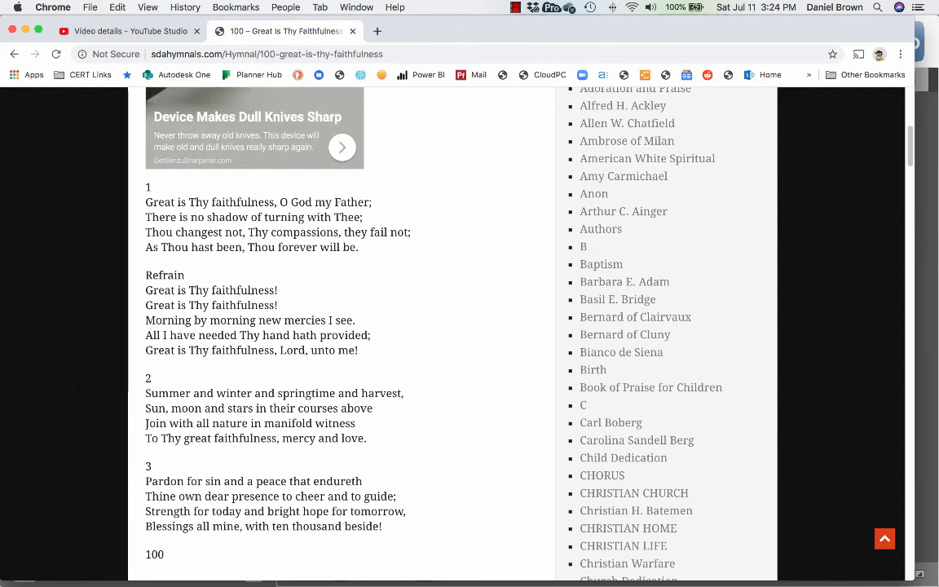
{"action": "left_click_drag", "start_coordinate": [145, 187], "coordinate": [381, 525]}
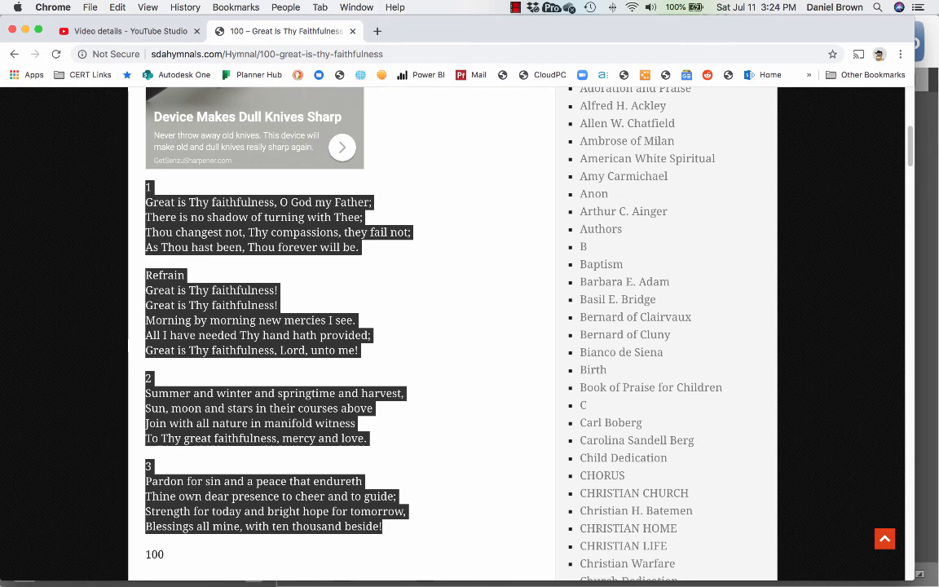
{"action": "key", "text": "super+c"}
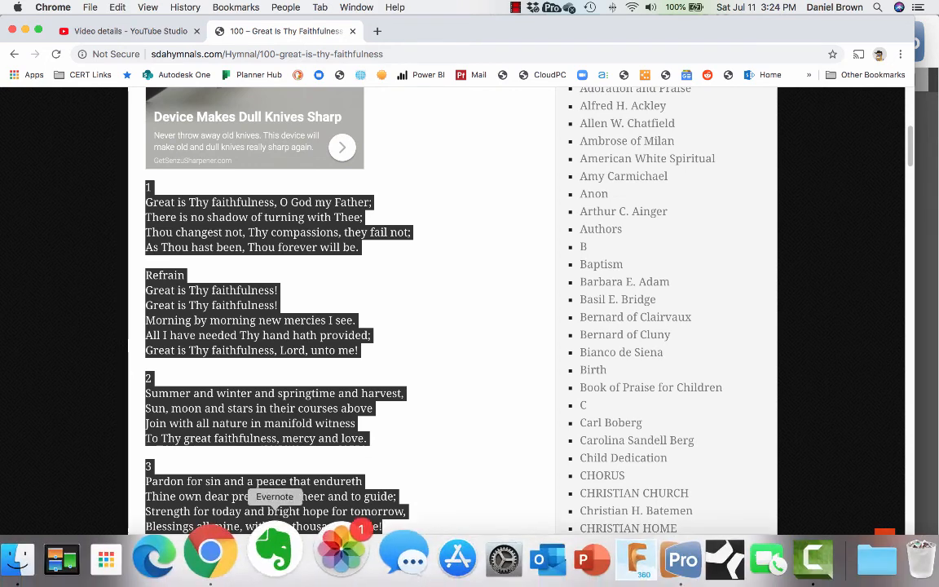
Switch back to ProPresenter, where the new Hymn 100 presentation is open.
{"action": "left_click", "coordinate": [646, 548]}
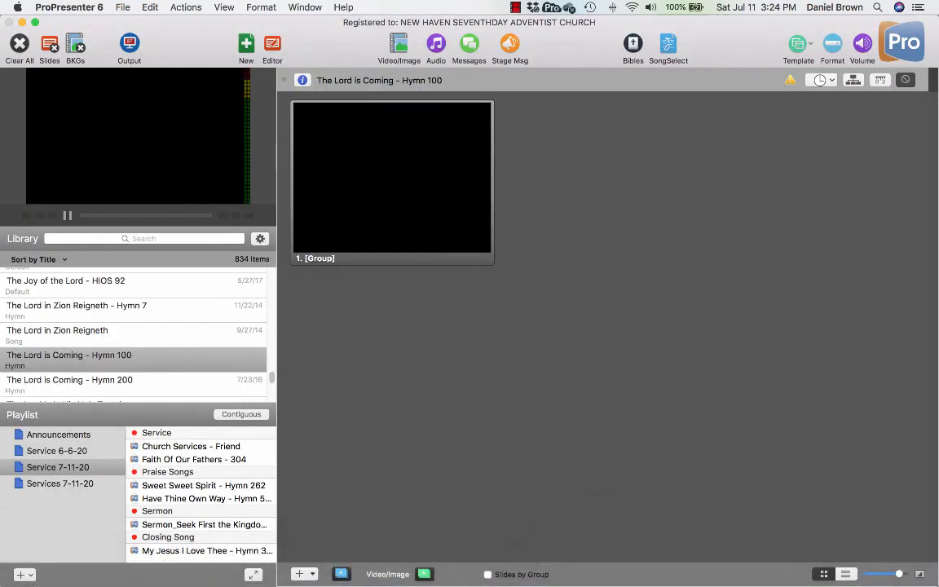
{"action": "left_click", "coordinate": [302, 80]}
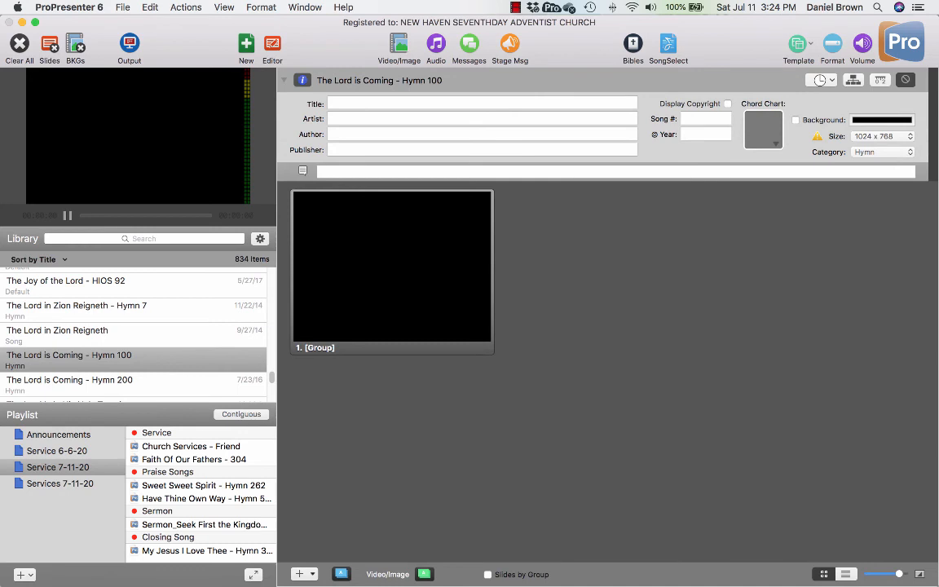
{"action": "left_click", "coordinate": [283, 79]}
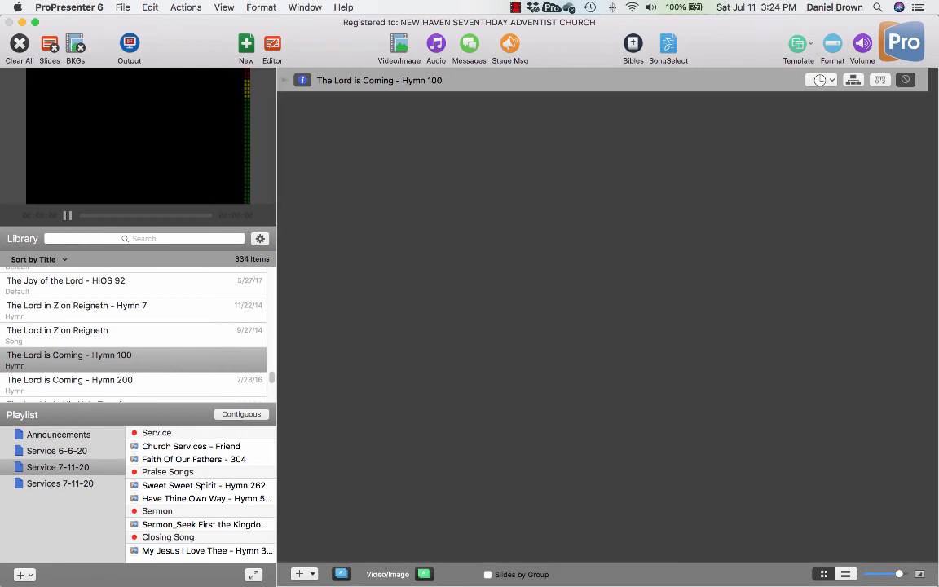
Try to rename the new Hymn 100 library entry to "Great is thy faithfulness - Hymn 100".
{"action": "left_click", "coordinate": [68, 356]}
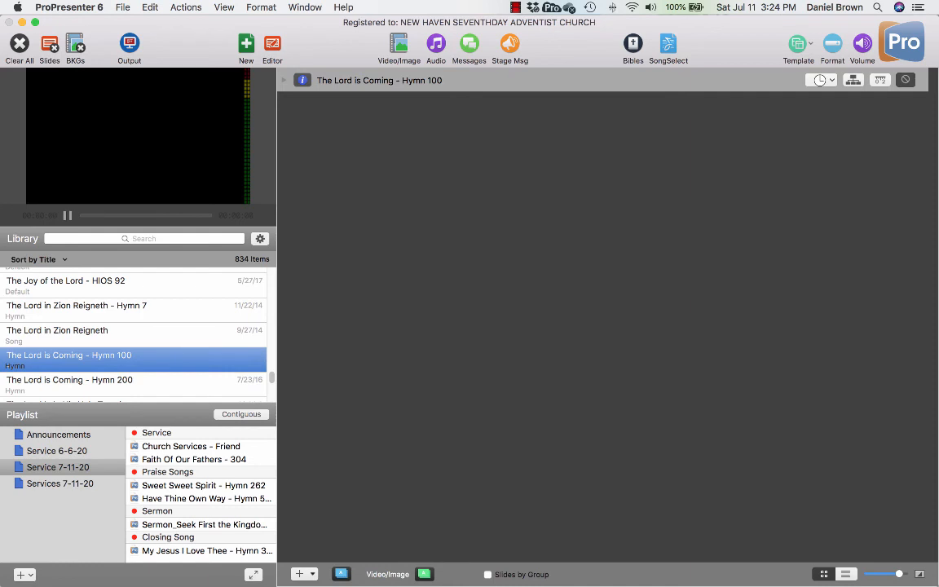
{"action": "left_click_drag", "start_coordinate": [83, 356], "coordinate": [6, 355]}
{"action": "type", "text": "Great is thy"}
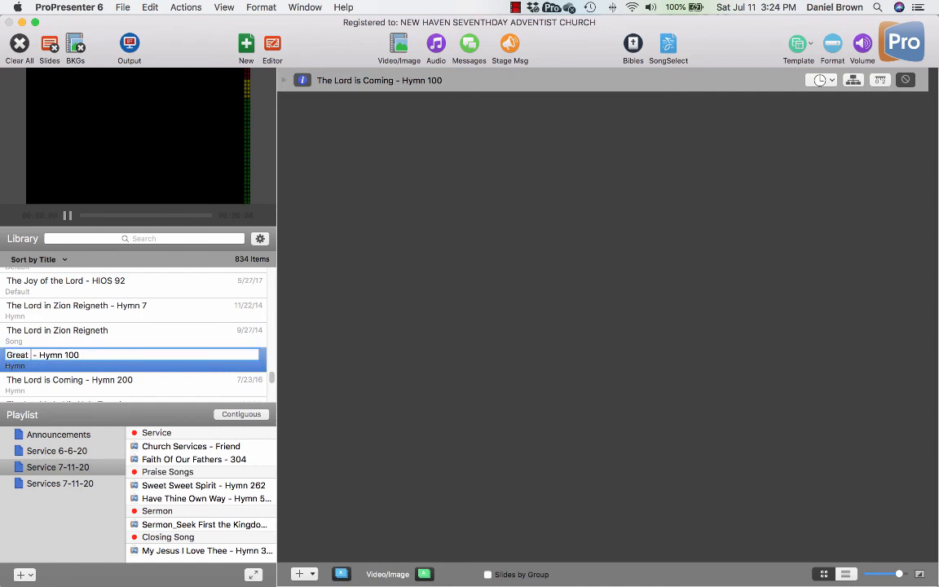
{"action": "type", "text": " faithful"}
{"action": "type", "text": "ness"}
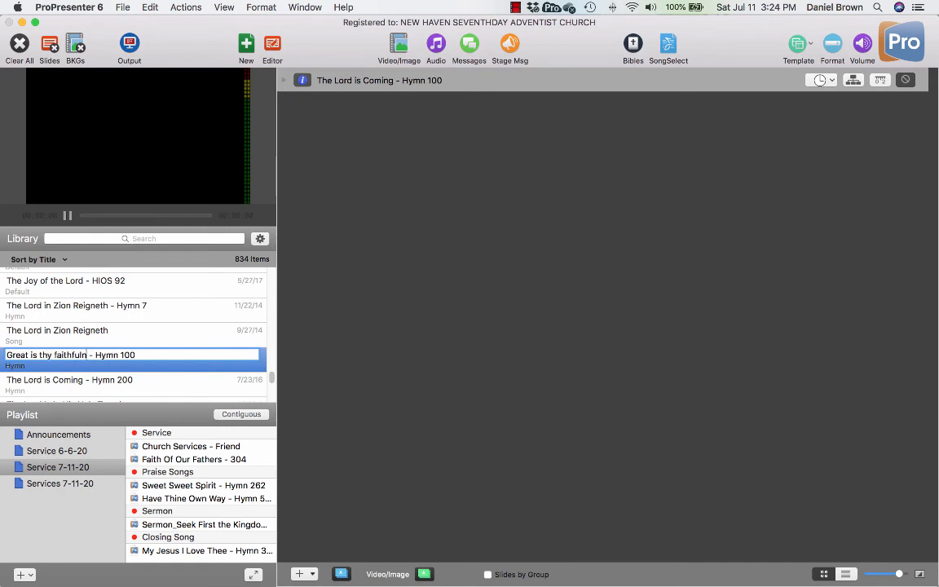
{"action": "key", "text": "Return"}
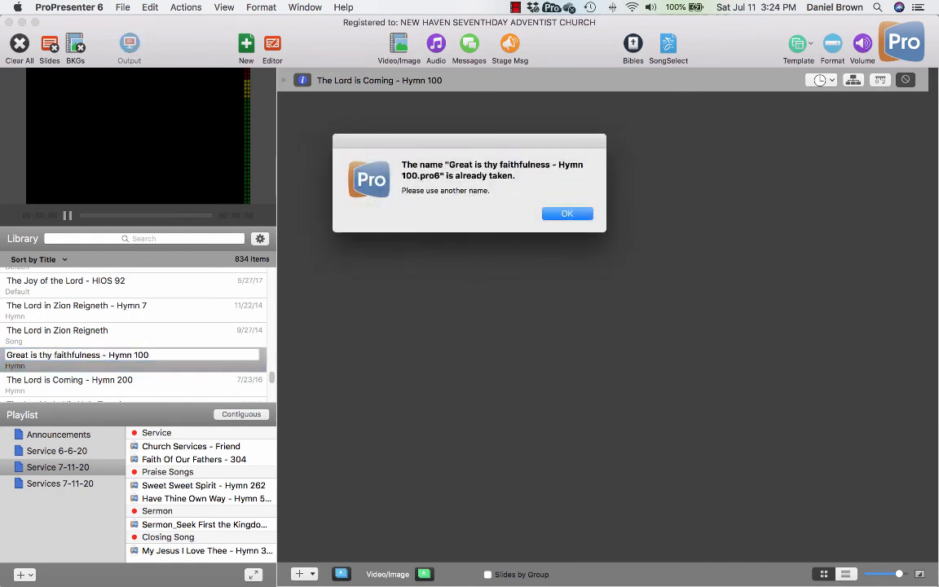
{"action": "key", "text": "Return"}
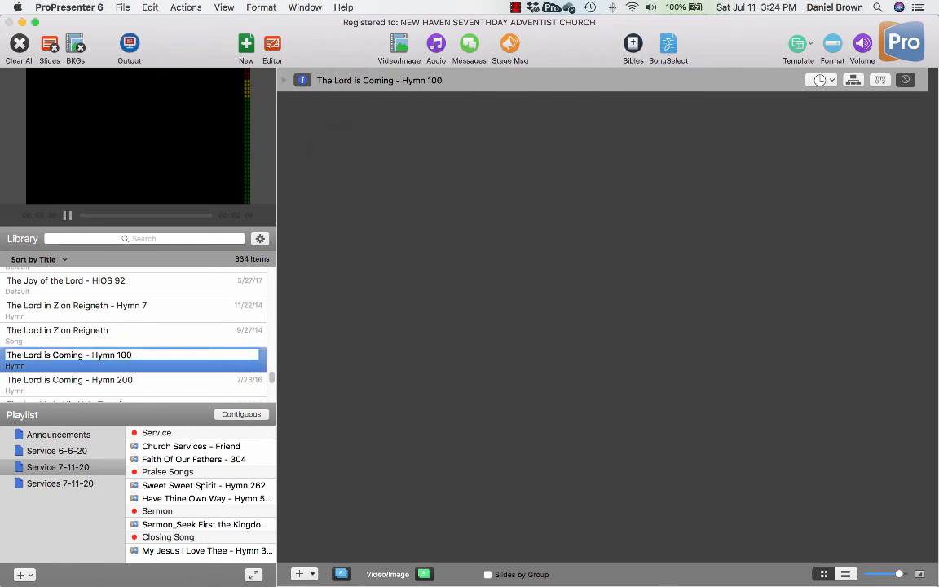
Rename the new library entry to "The Lord is Coming - Hymn 100 - 2".
{"action": "type", "text": "- 2"}
{"action": "key", "text": "Return"}
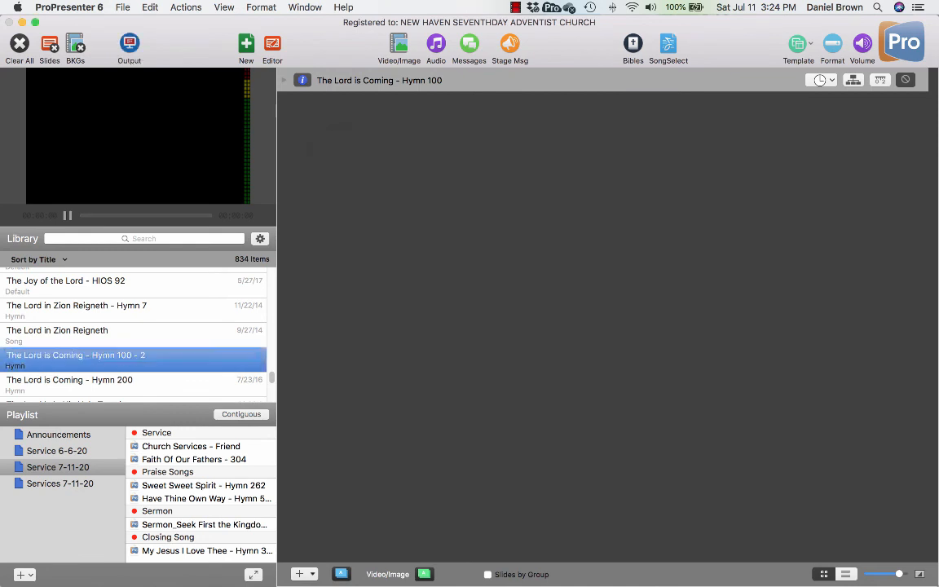
Open "The Lord is Coming - Hymn 100 - 2" in the Reflow Editor and paste the copied hymn lyrics into its blank slide.
{"action": "scroll", "coordinate": [134, 335], "scroll_direction": "up", "scroll_amount": 1}
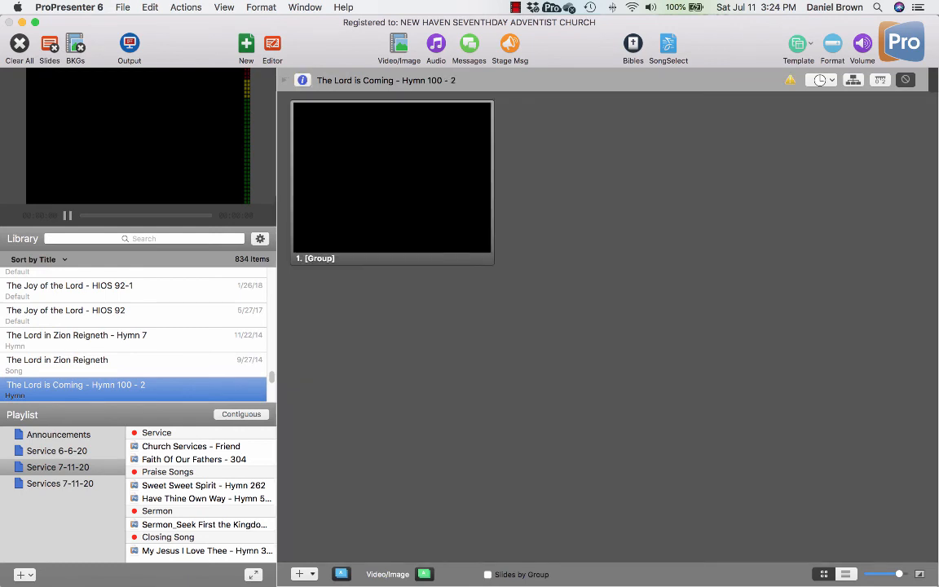
{"action": "right_click", "coordinate": [88, 387]}
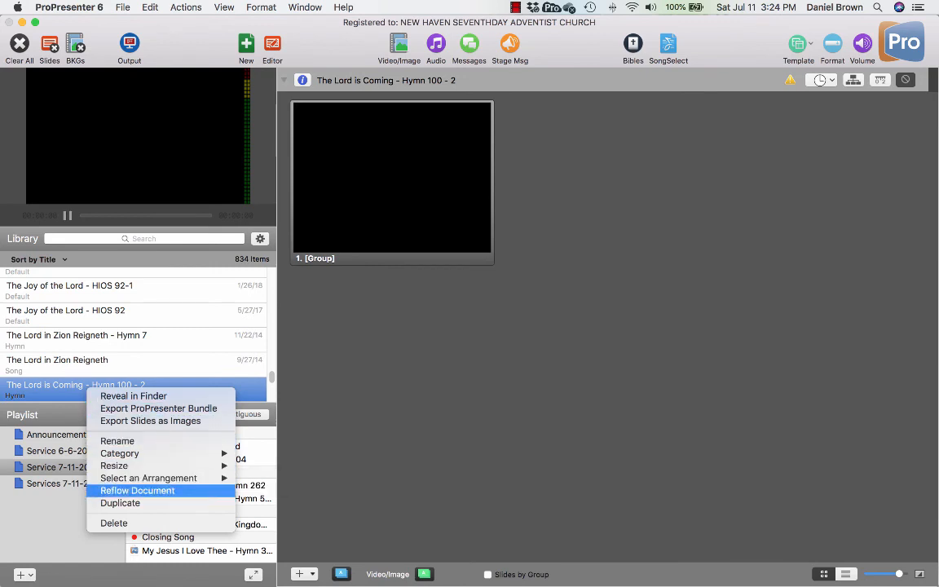
{"action": "left_click", "coordinate": [137, 489]}
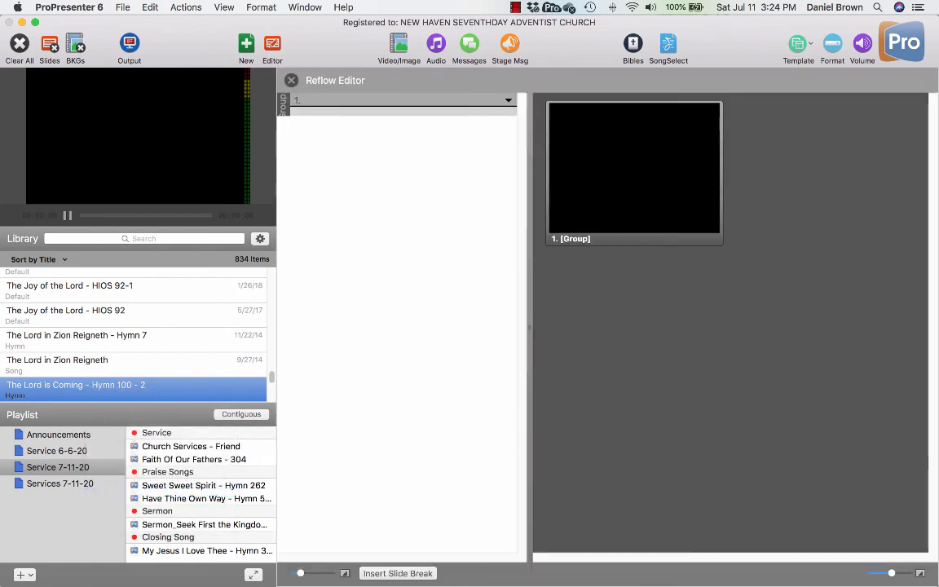
{"action": "left_click", "coordinate": [297, 112]}
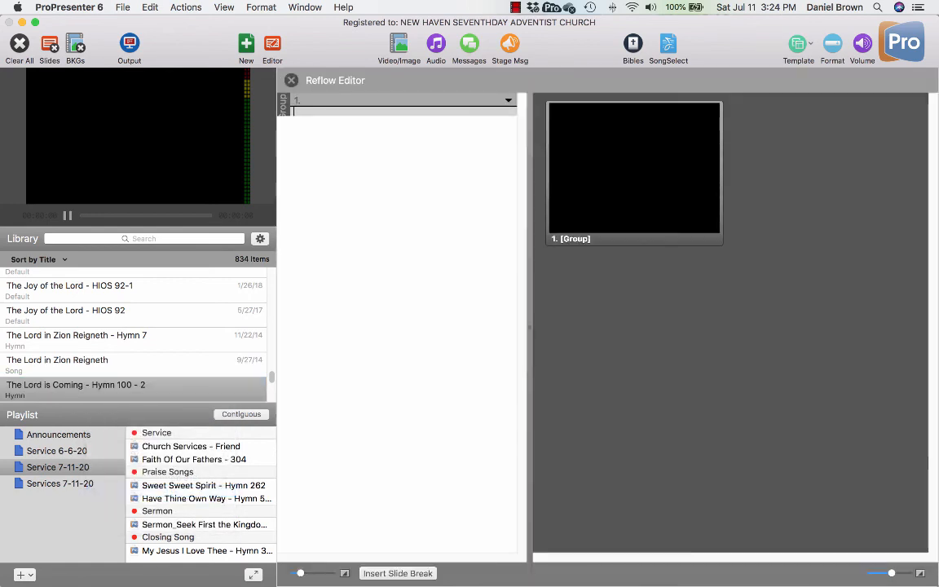
{"action": "key", "text": "super+v"}
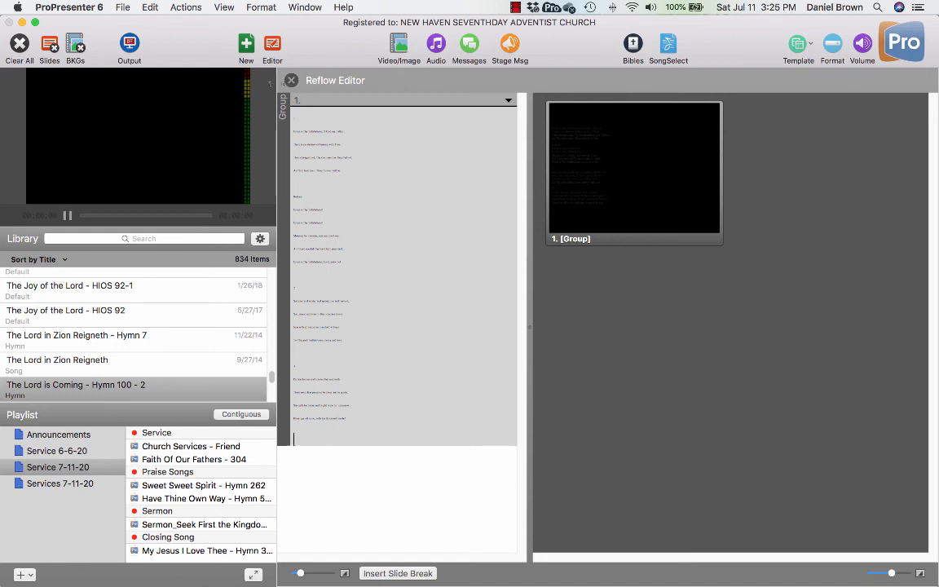
{"action": "key", "text": "Escape"}
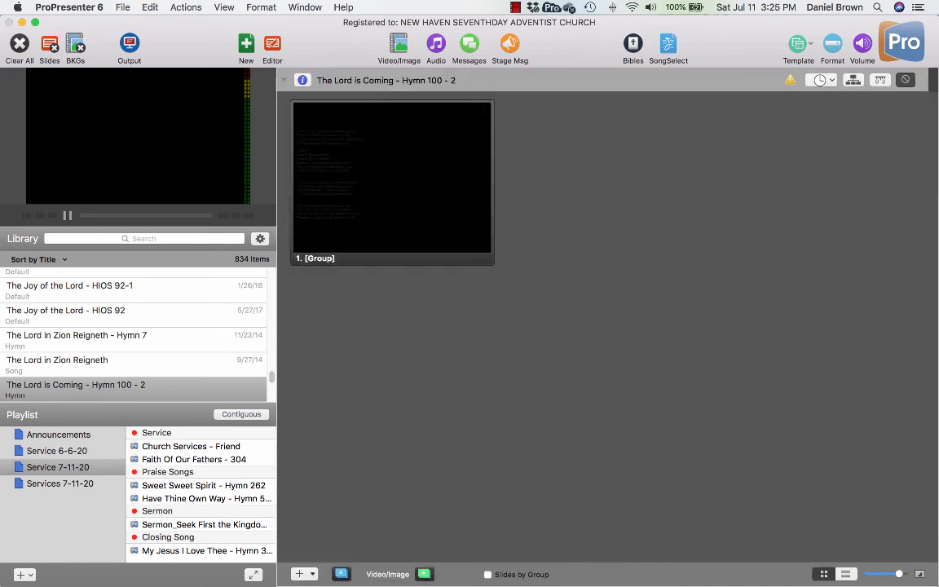
Open the lyrics slide in the slide editor and change its text color to Snow.
{"action": "left_click", "coordinate": [393, 178]}
{"action": "left_click", "coordinate": [272, 43]}
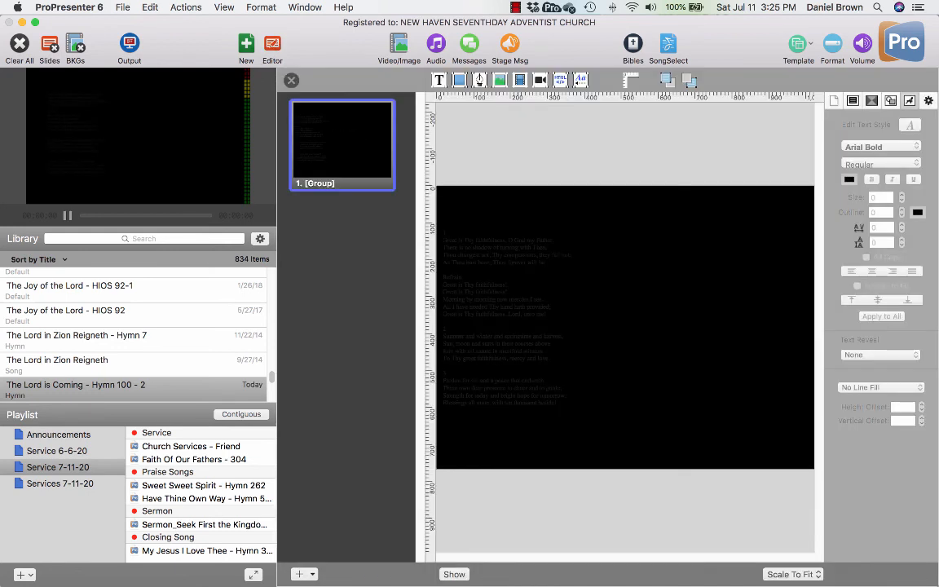
{"action": "left_click", "coordinate": [522, 314]}
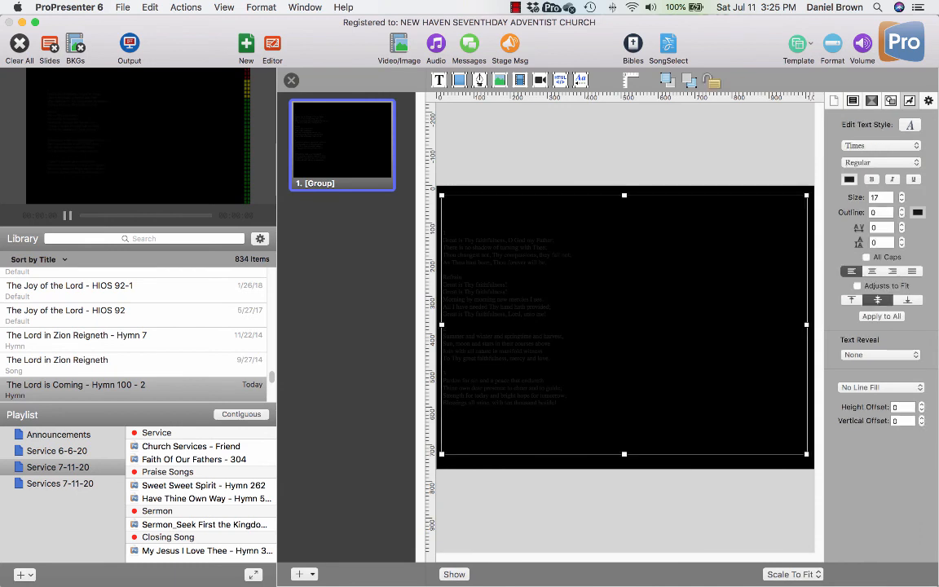
{"action": "left_click", "coordinate": [849, 179]}
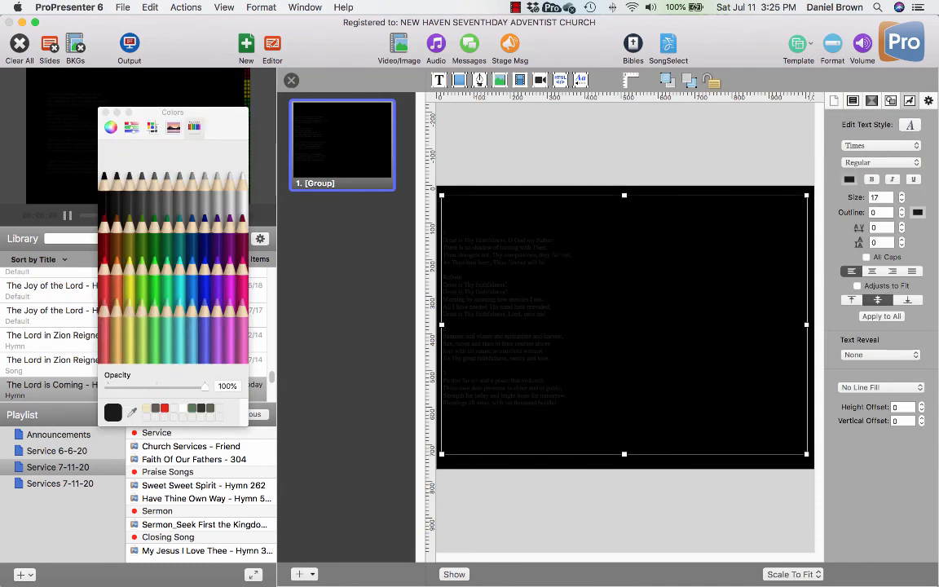
{"action": "left_click", "coordinate": [241, 173]}
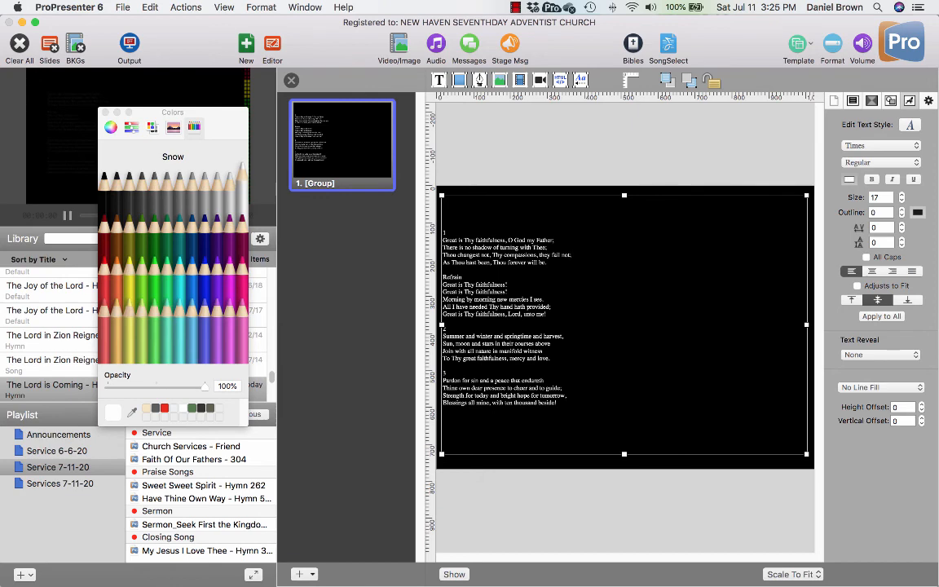
{"action": "double_click", "coordinate": [521, 313]}
{"action": "left_click", "coordinate": [571, 509]}
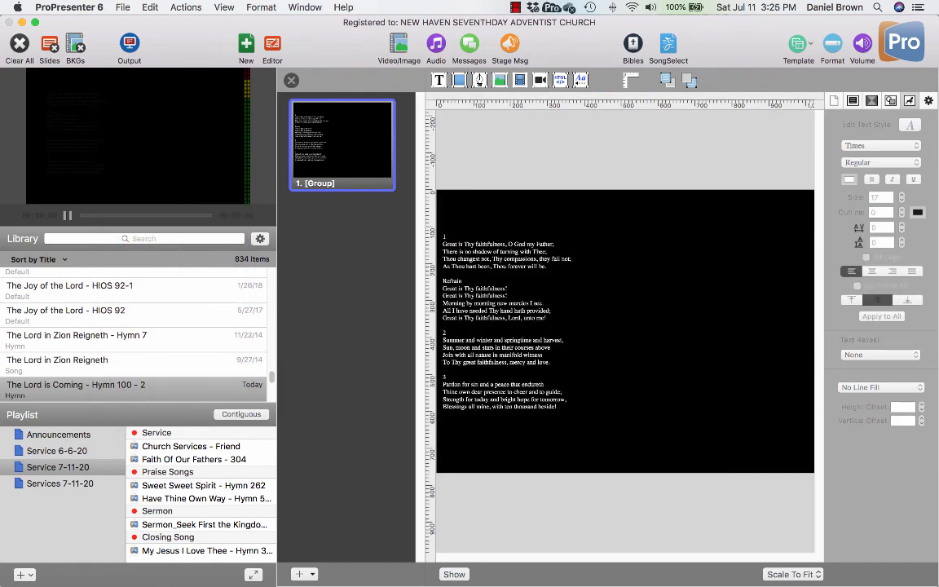
Increase the font size of the slide's lyrics text to 60.
{"action": "left_click", "coordinate": [570, 350]}
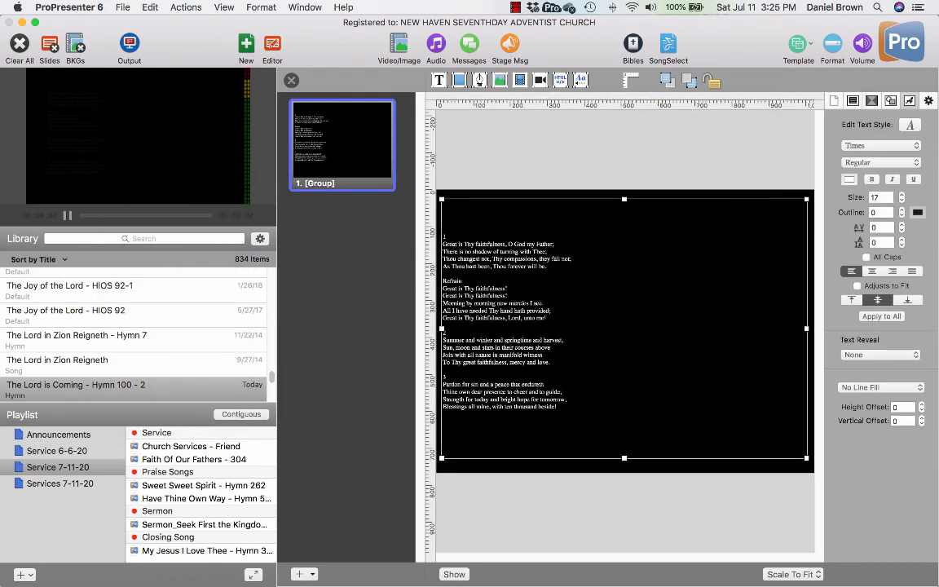
{"action": "left_click", "coordinate": [902, 195]}
{"action": "left_click", "coordinate": [901, 196]}
{"action": "left_click", "coordinate": [901, 196]}
{"action": "left_click", "coordinate": [901, 195]}
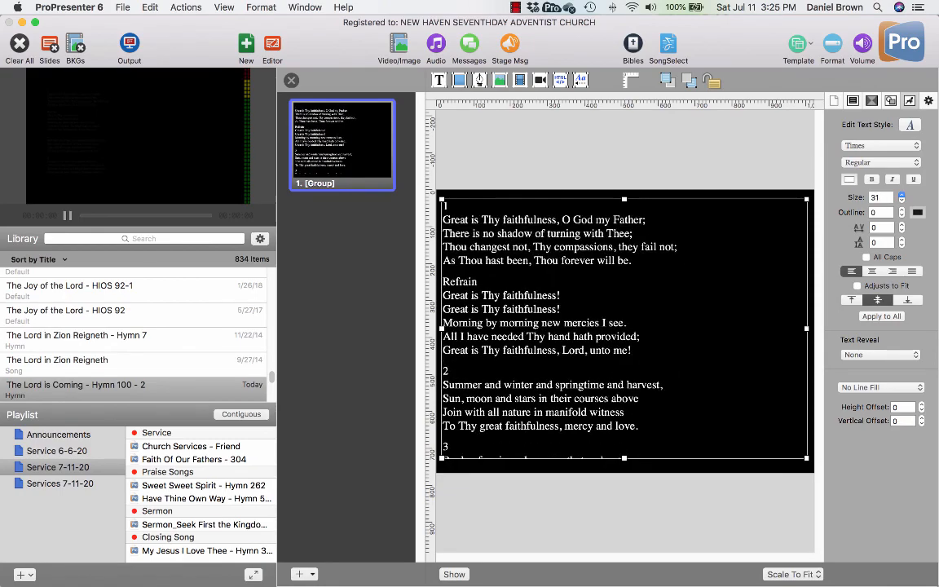
{"action": "left_click", "coordinate": [902, 195]}
{"action": "left_click", "coordinate": [901, 195]}
{"action": "left_click", "coordinate": [902, 195]}
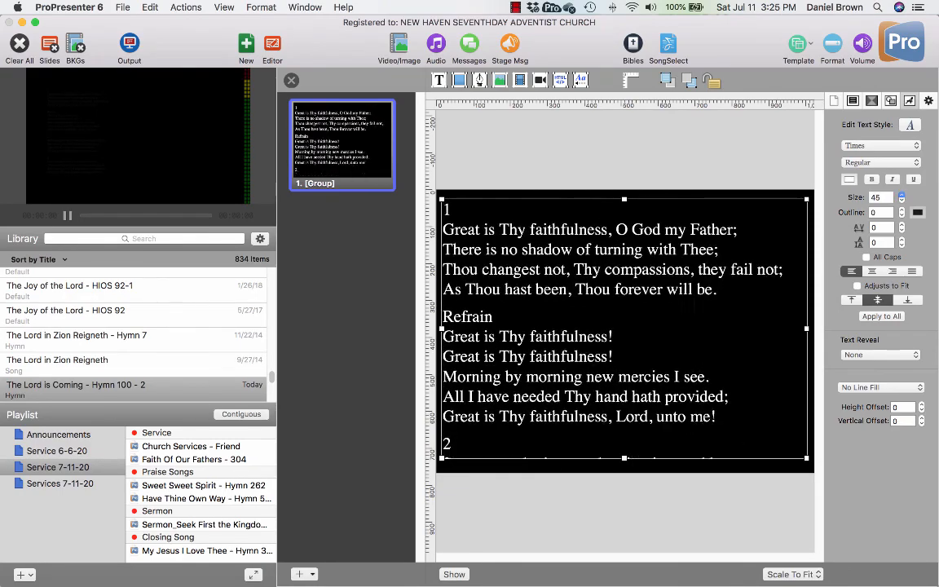
{"action": "left_click", "coordinate": [901, 195]}
{"action": "left_click", "coordinate": [902, 195]}
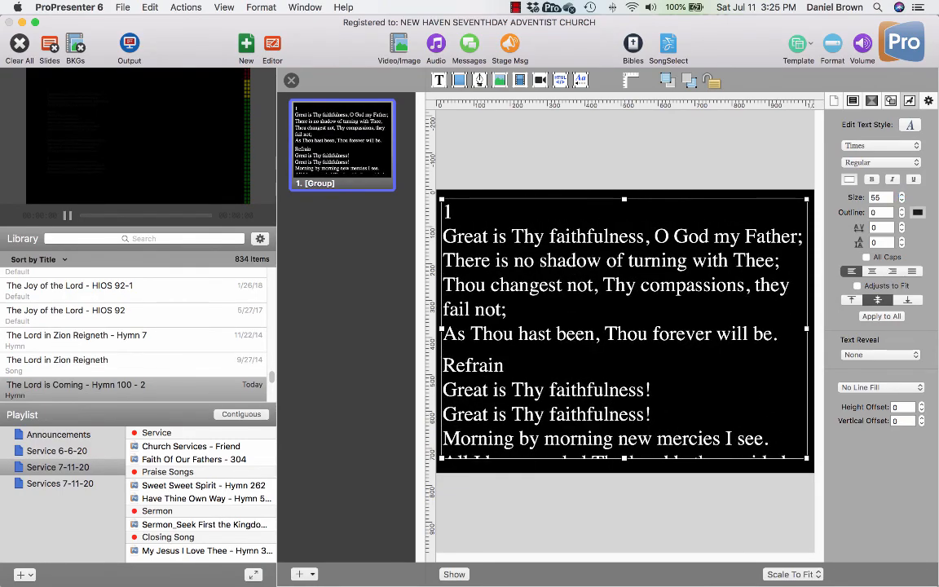
{"action": "left_click", "coordinate": [901, 195]}
{"action": "left_click", "coordinate": [901, 195]}
{"action": "left_click", "coordinate": [902, 195]}
{"action": "left_click", "coordinate": [902, 195]}
{"action": "left_click", "coordinate": [902, 195]}
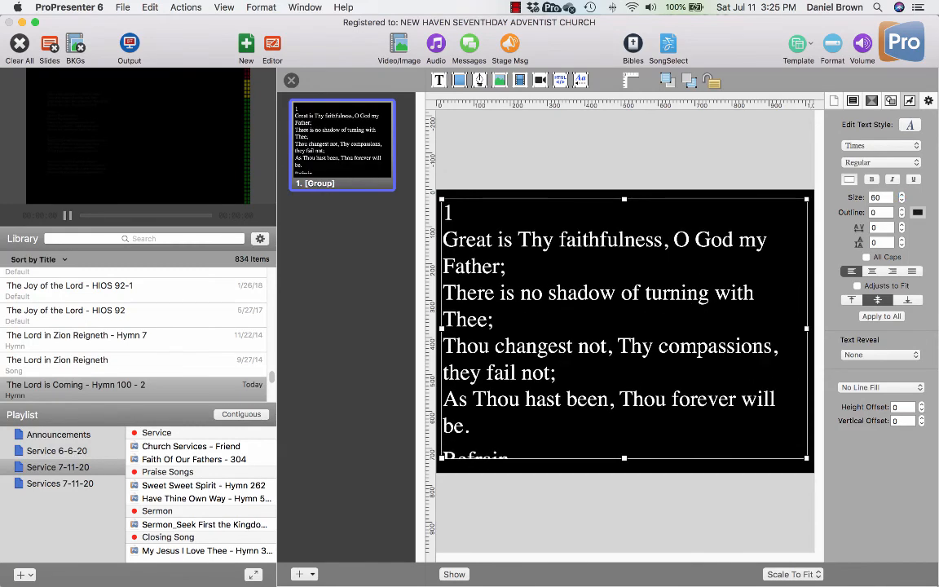
{"action": "left_click", "coordinate": [702, 168]}
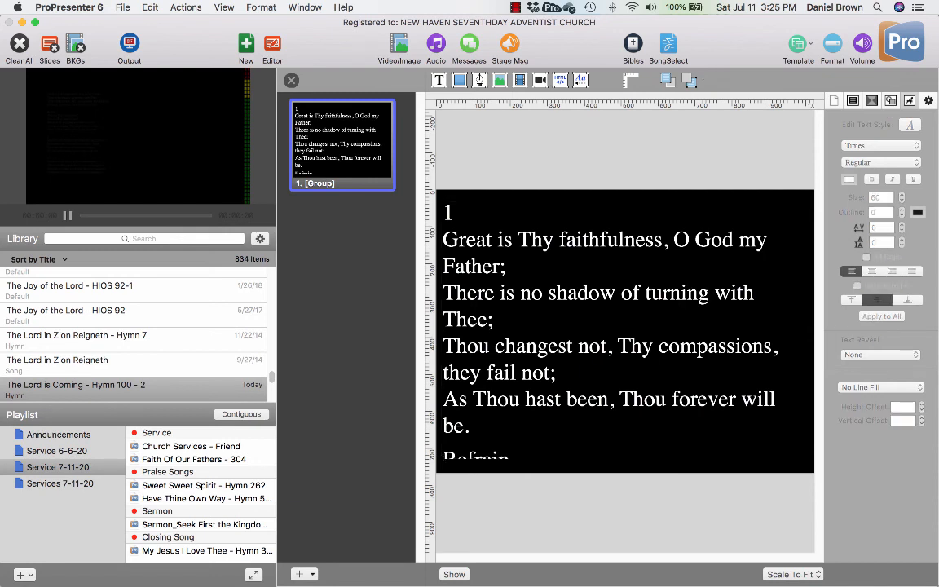
Reopen the presentation in the Reflow Editor and insert slide breaks before the refrain, verse 2 and verse 3.
{"action": "right_click", "coordinate": [57, 385]}
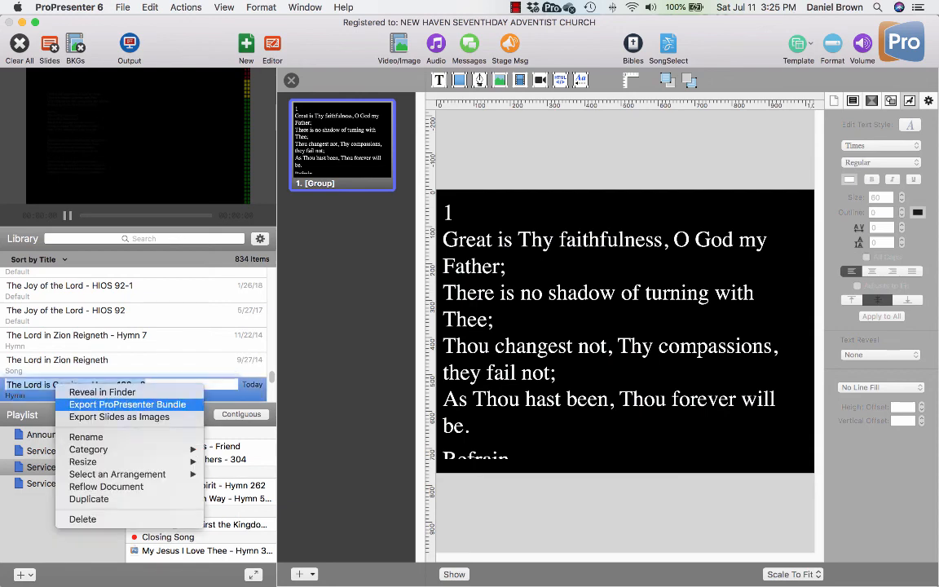
{"action": "left_click", "coordinate": [106, 487]}
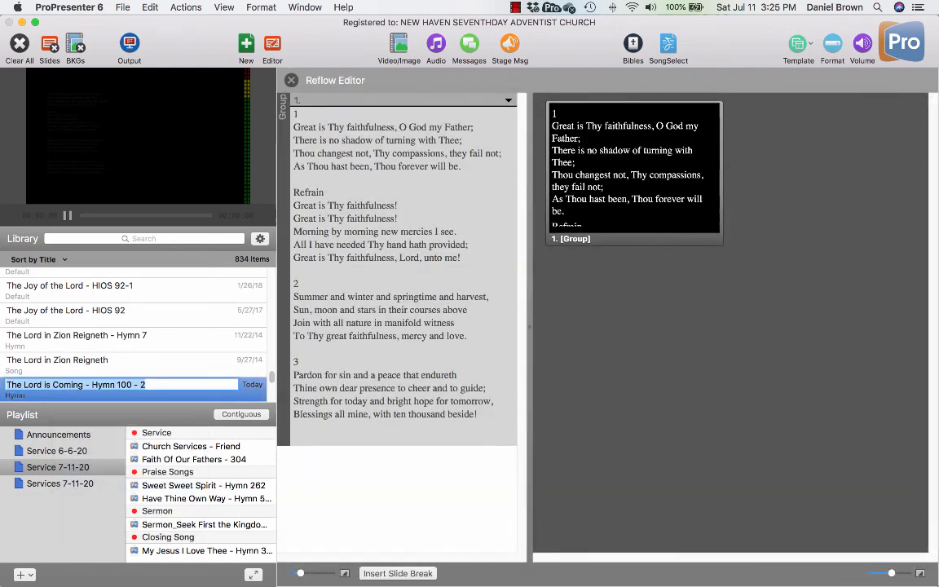
{"action": "left_click", "coordinate": [310, 166]}
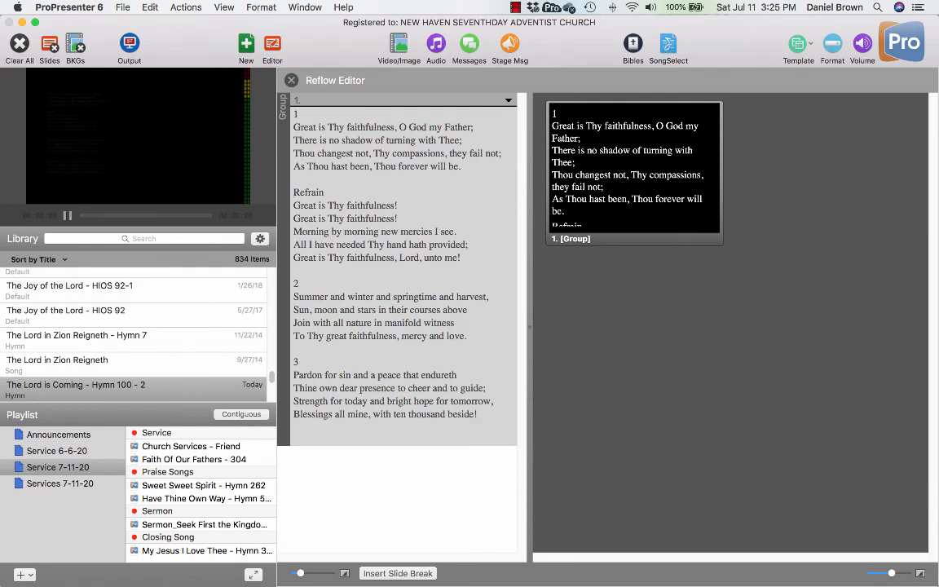
{"action": "left_click", "coordinate": [398, 573]}
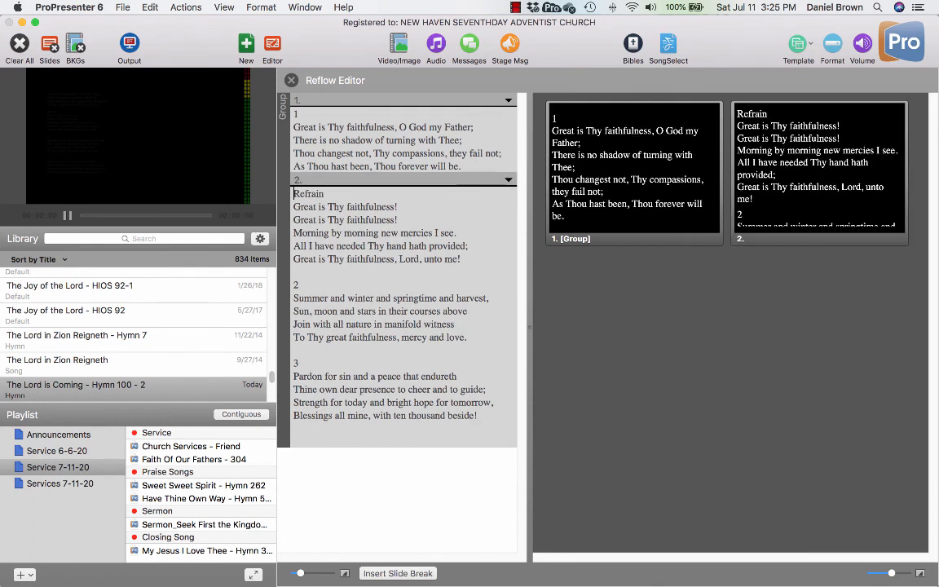
{"action": "left_click", "coordinate": [294, 284]}
{"action": "left_click", "coordinate": [397, 573]}
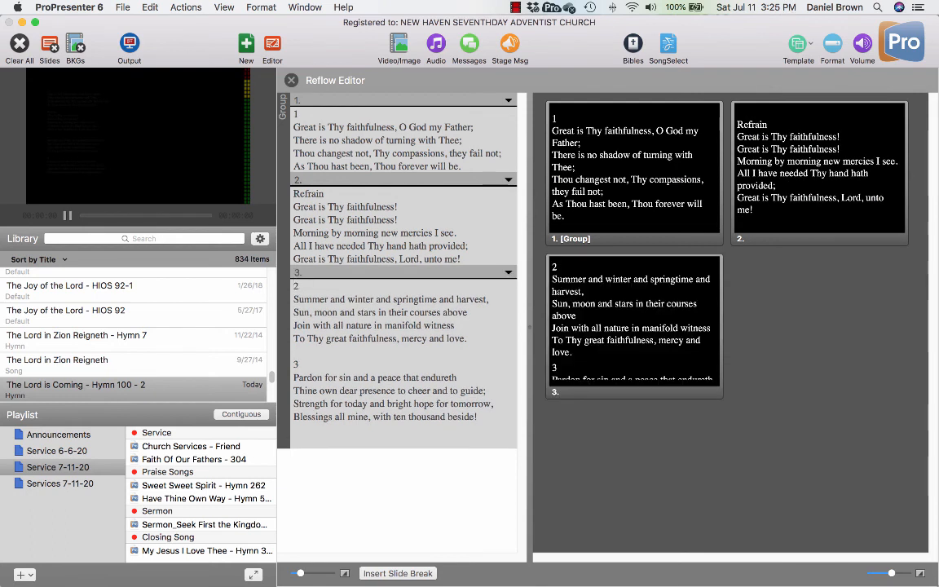
{"action": "left_click", "coordinate": [398, 573]}
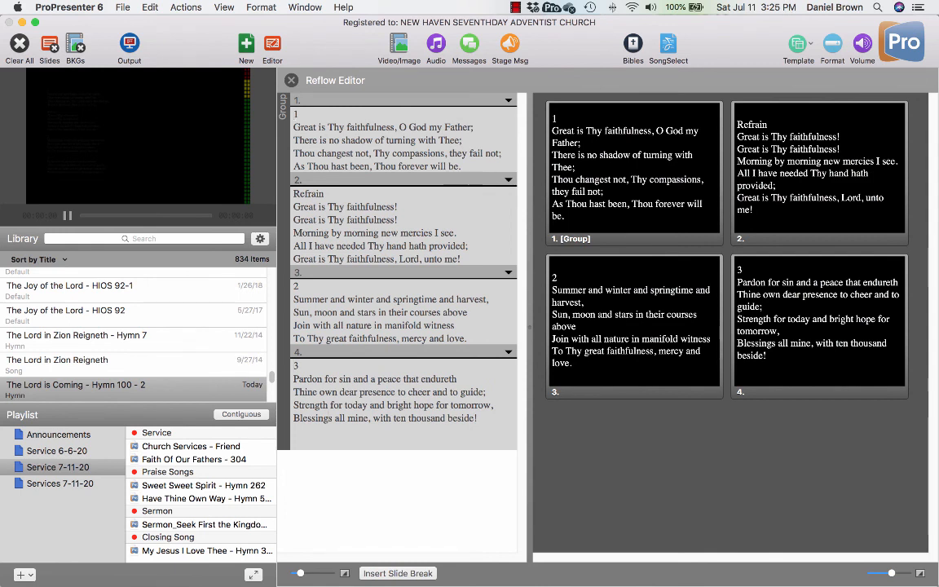
Add "Great is Thy Faithfulness" and "Hymn 100" above verse 1 and split them off as a separate title slide.
{"action": "key", "text": "Return"}
{"action": "key", "text": "Return"}
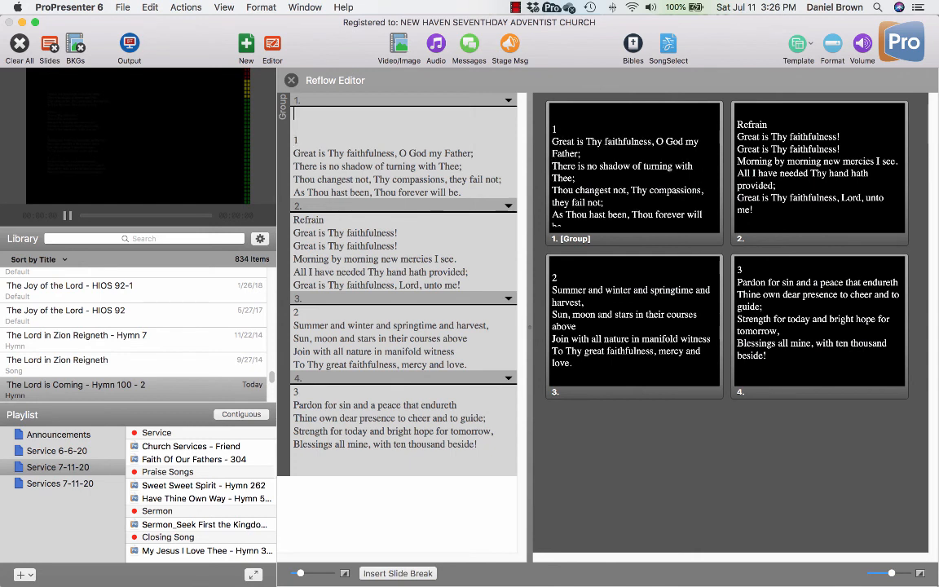
{"action": "type", "text": "Great is Thy Faith"}
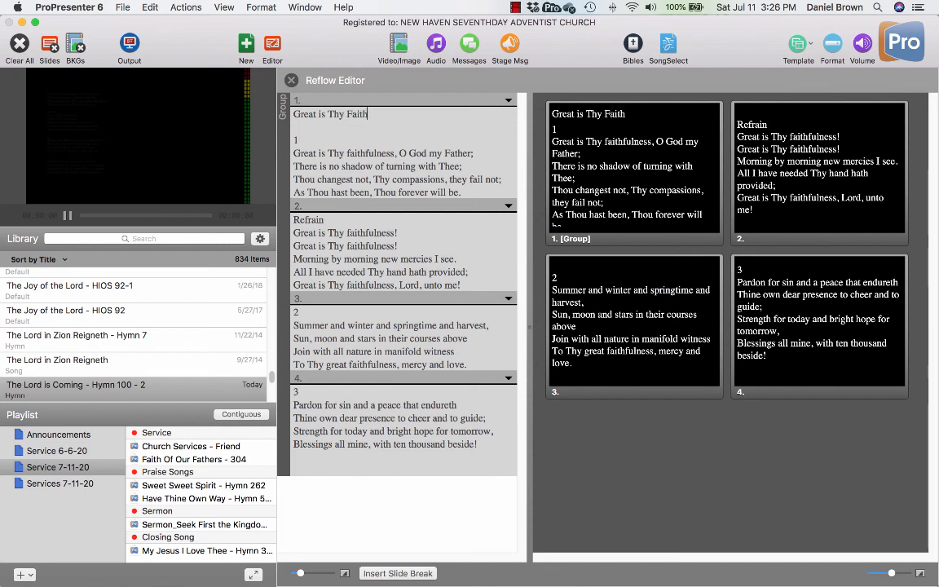
{"action": "type", "text": "fulness"}
{"action": "key", "text": "Return"}
{"action": "key", "text": "Return"}
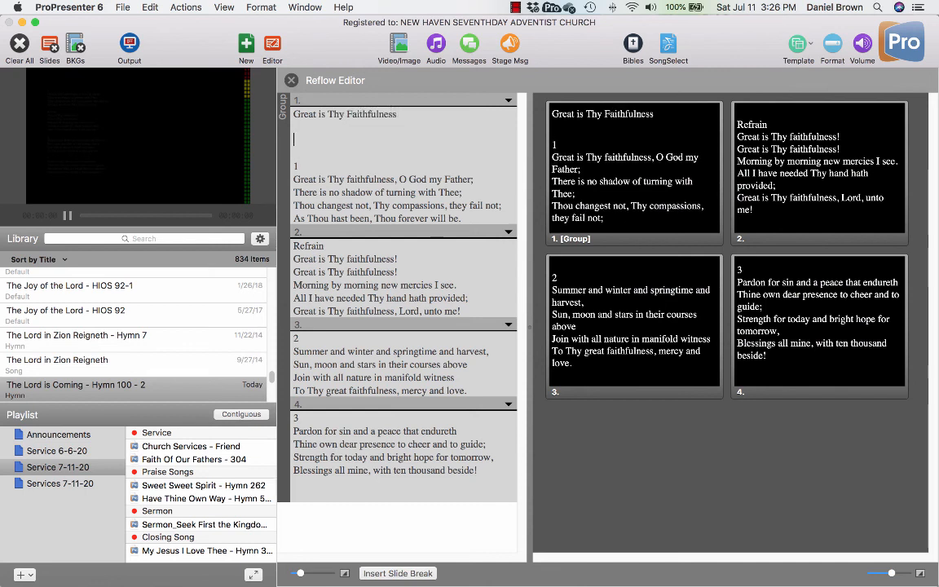
{"action": "type", "text": "Hymn 100"}
{"action": "left_click", "coordinate": [294, 166]}
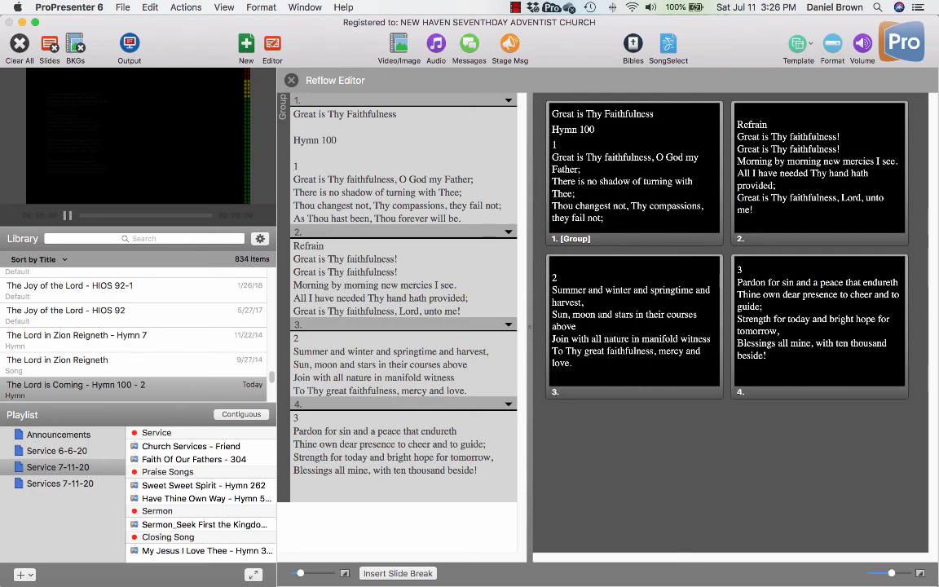
{"action": "key", "text": "super+Return"}
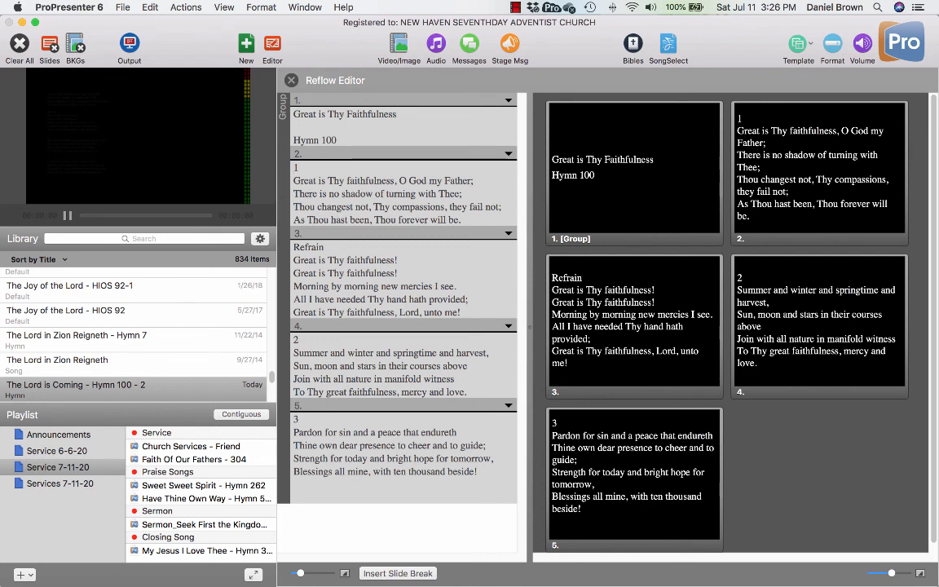
Assign the Title group label to the first slide.
{"action": "left_click", "coordinate": [508, 101]}
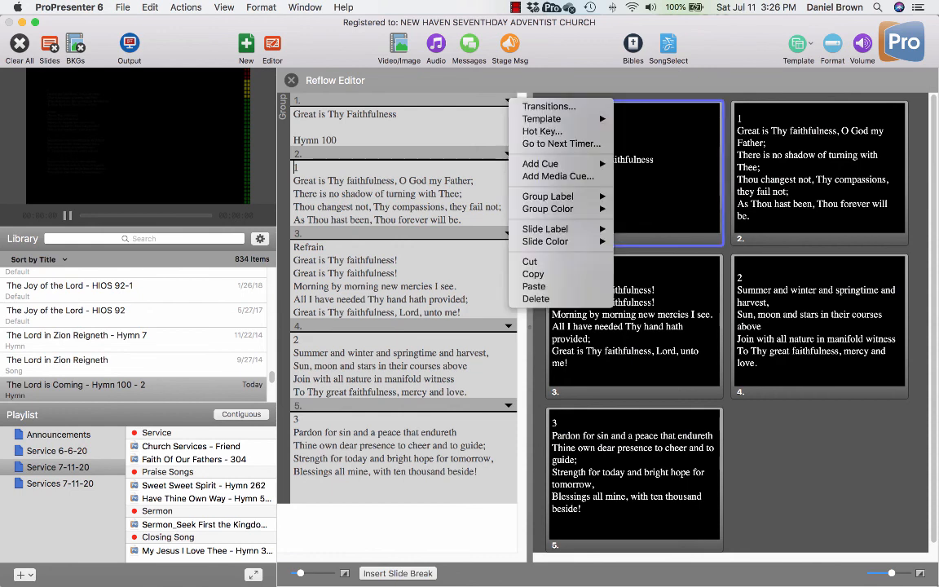
{"action": "mouse_move", "coordinate": [562, 196]}
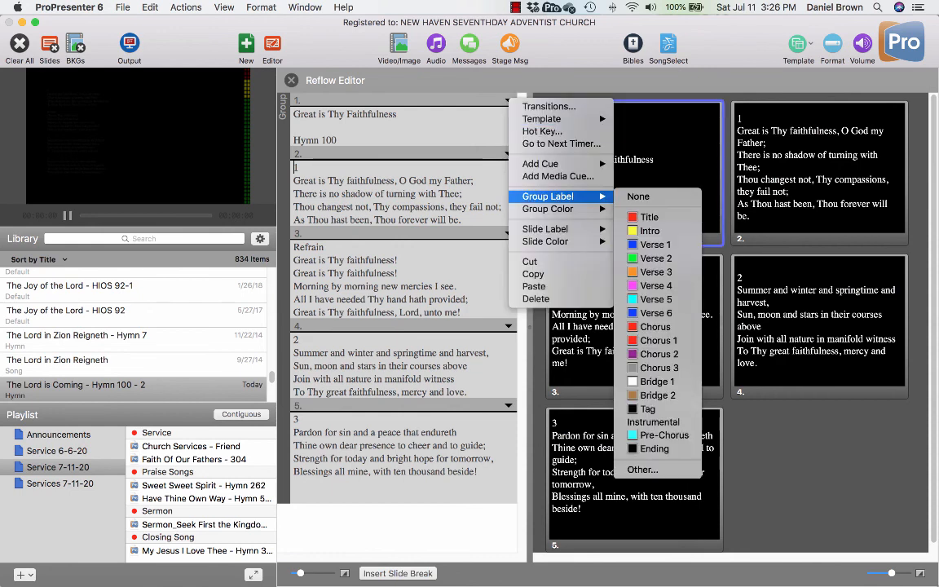
{"action": "mouse_move", "coordinate": [562, 229]}
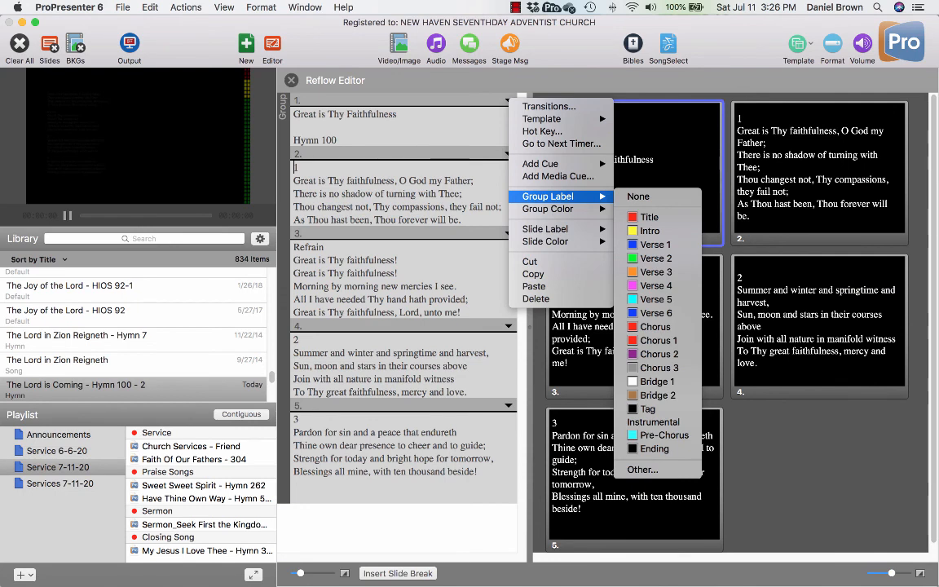
{"action": "left_click", "coordinate": [649, 217]}
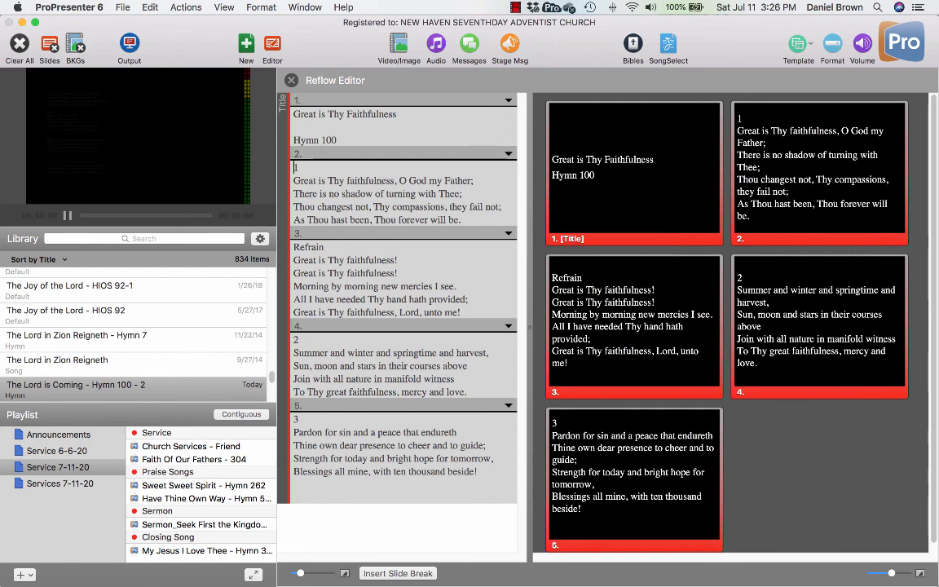
Start a new Verse 1 group at the slide containing the first verse.
{"action": "left_click", "coordinate": [507, 153]}
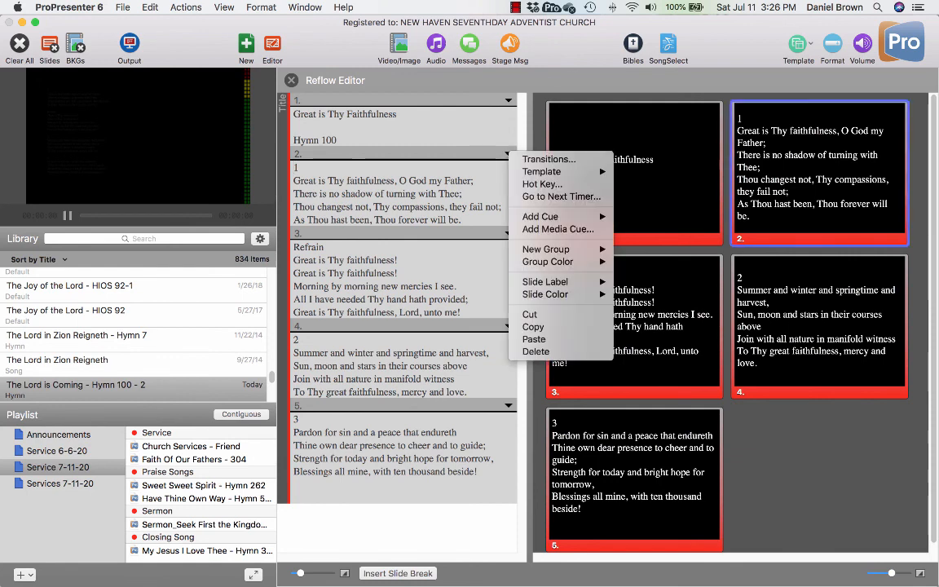
{"action": "mouse_move", "coordinate": [562, 249]}
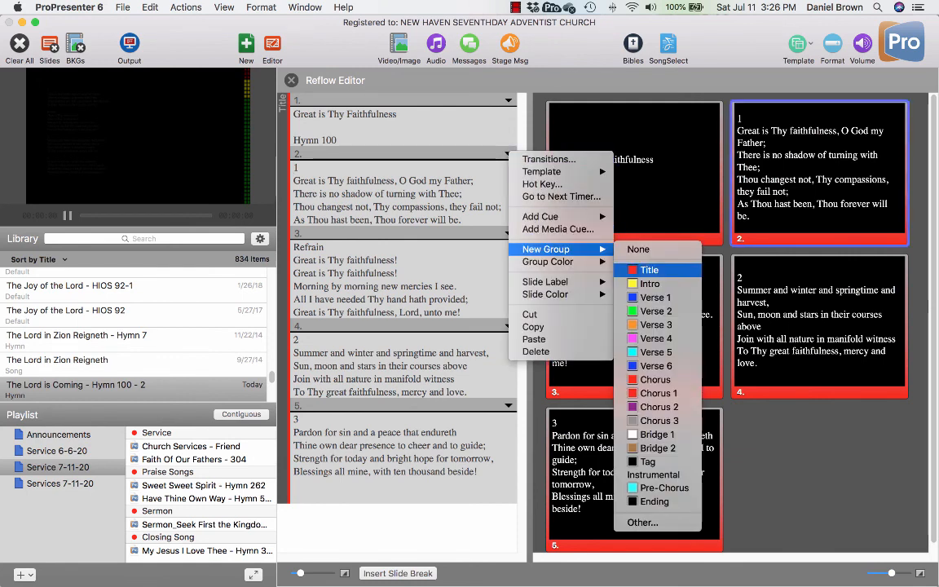
{"action": "left_click", "coordinate": [654, 298]}
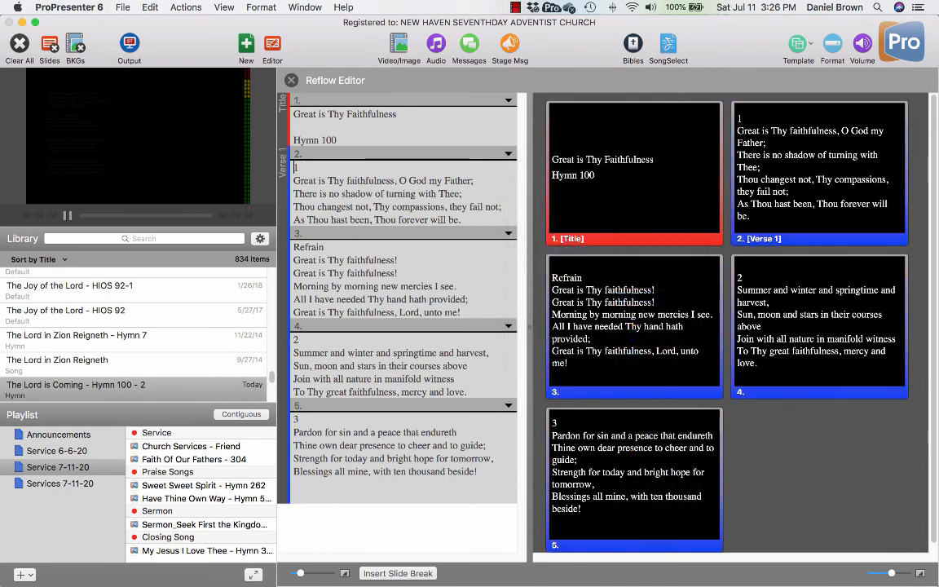
Start a new Chorus group at the slide containing the refrain.
{"action": "left_click", "coordinate": [507, 233]}
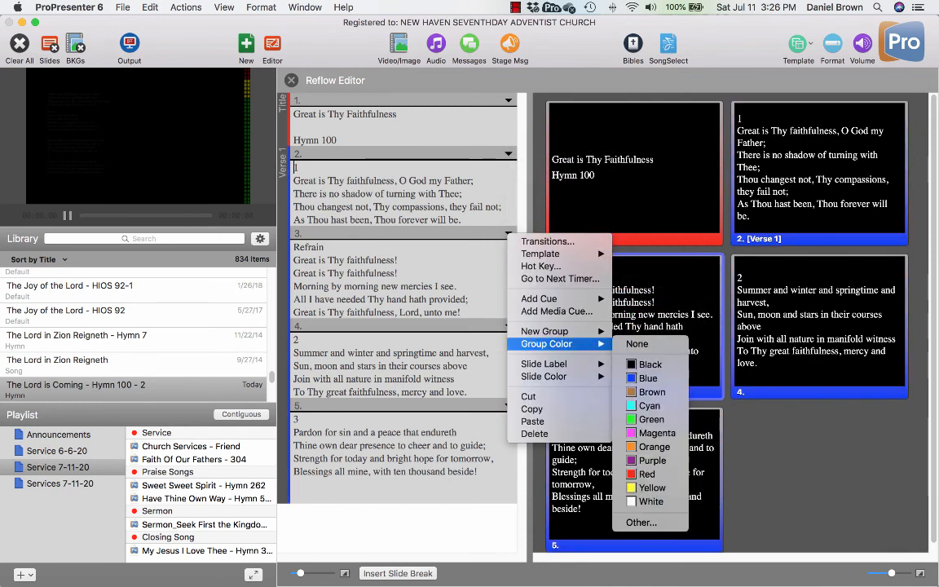
{"action": "mouse_move", "coordinate": [562, 331]}
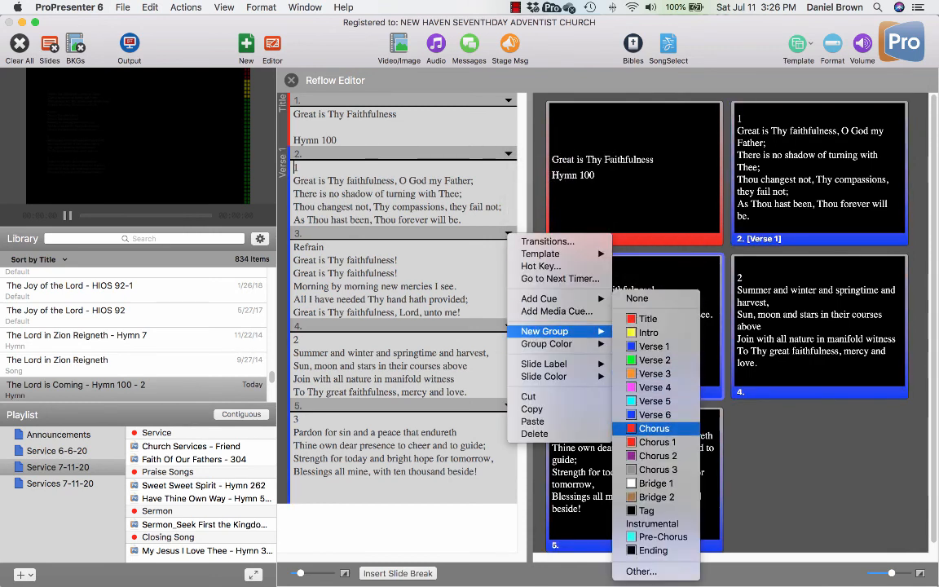
{"action": "left_click", "coordinate": [654, 427]}
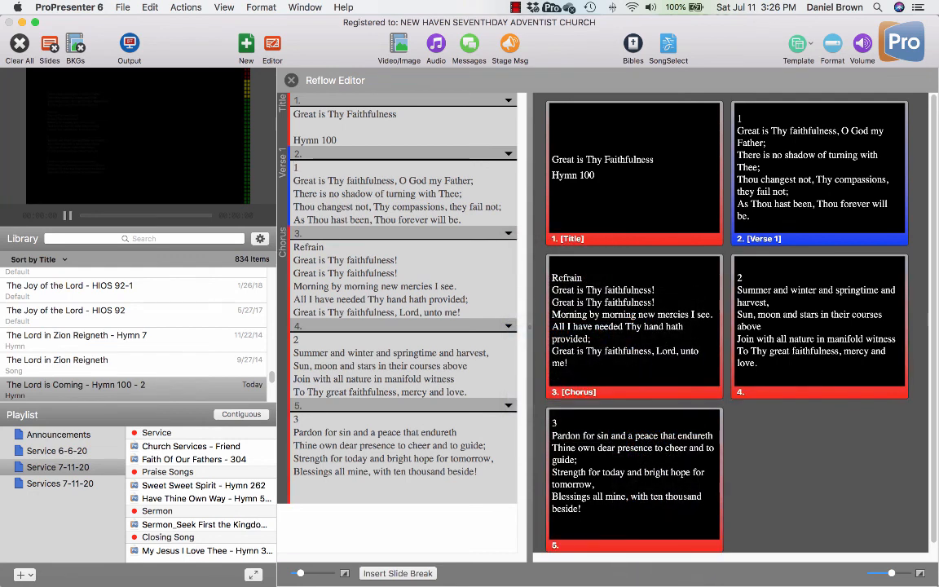
Start new Verse 2 and Verse 3 groups at the slides containing the second and third verses.
{"action": "left_click", "coordinate": [508, 326]}
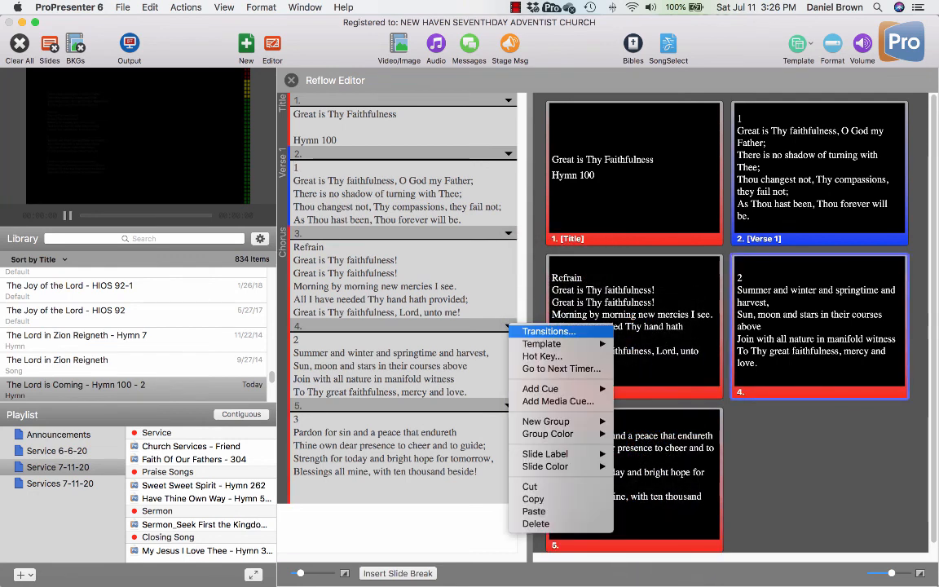
{"action": "mouse_move", "coordinate": [570, 421]}
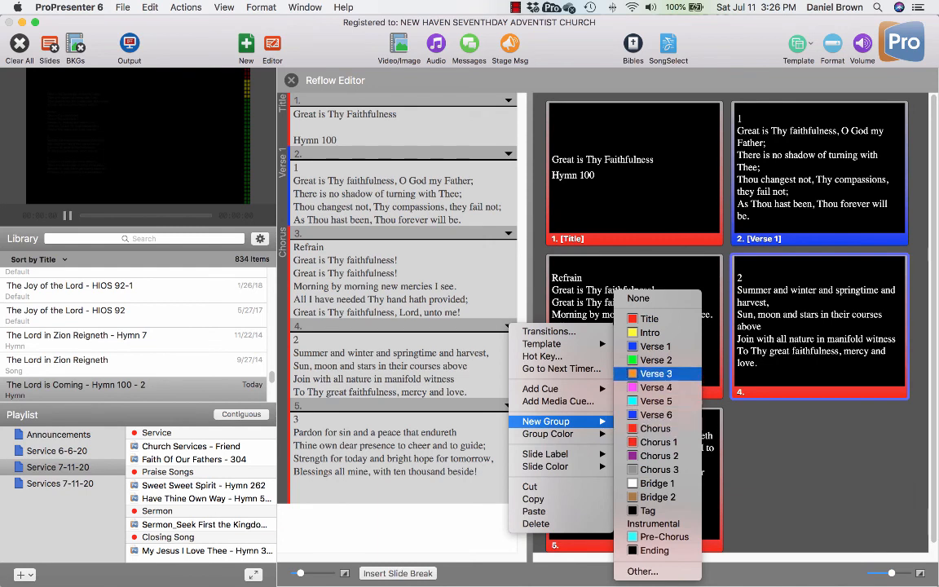
{"action": "left_click", "coordinate": [656, 360]}
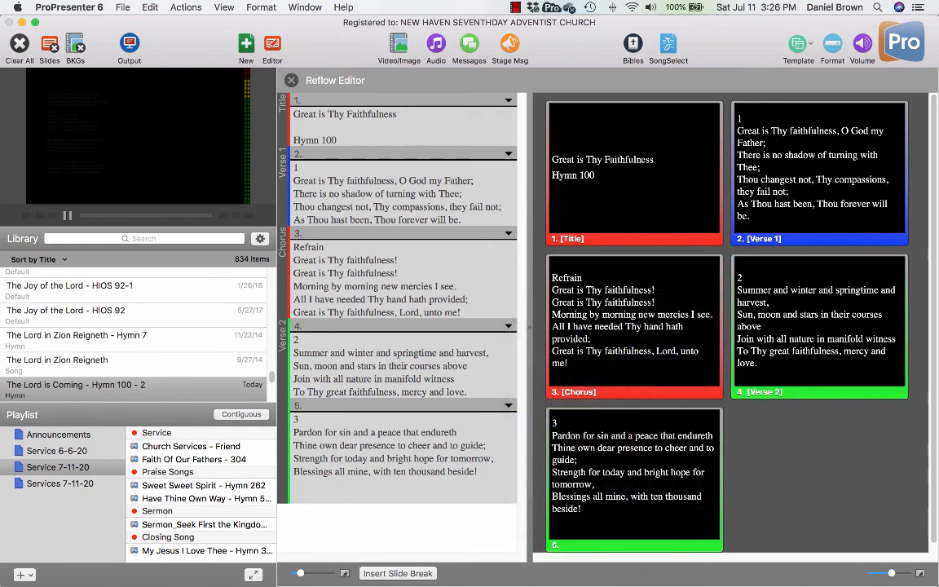
{"action": "left_click", "coordinate": [507, 405]}
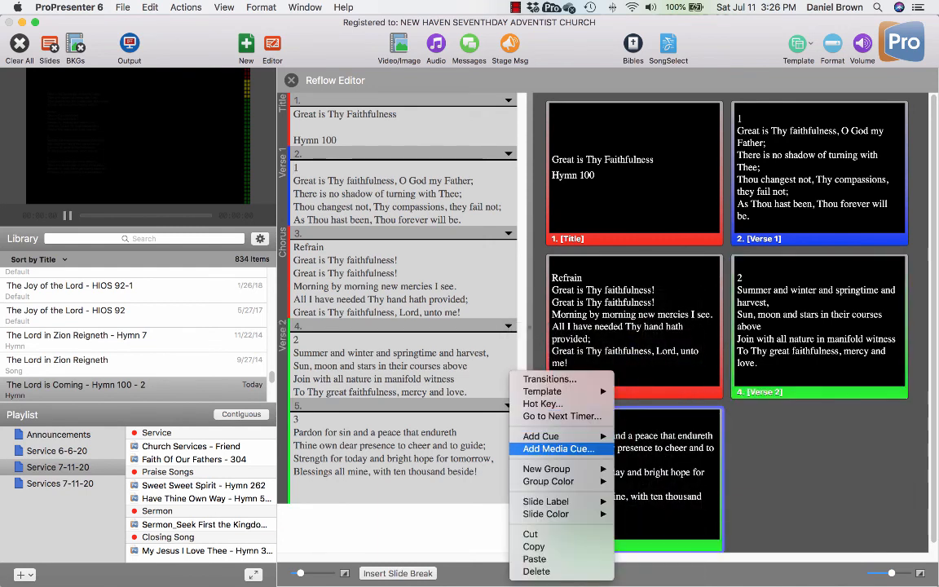
{"action": "mouse_move", "coordinate": [546, 469]}
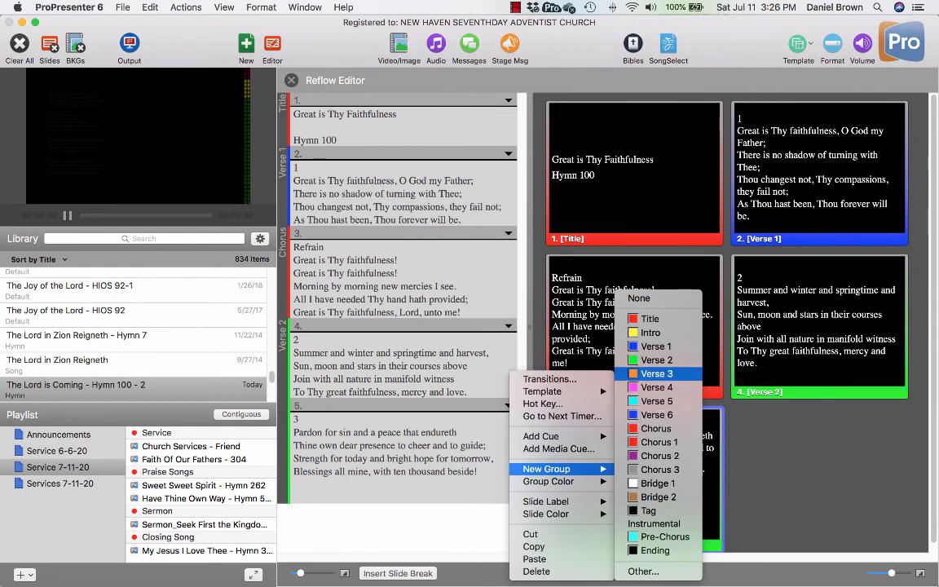
{"action": "left_click", "coordinate": [656, 373]}
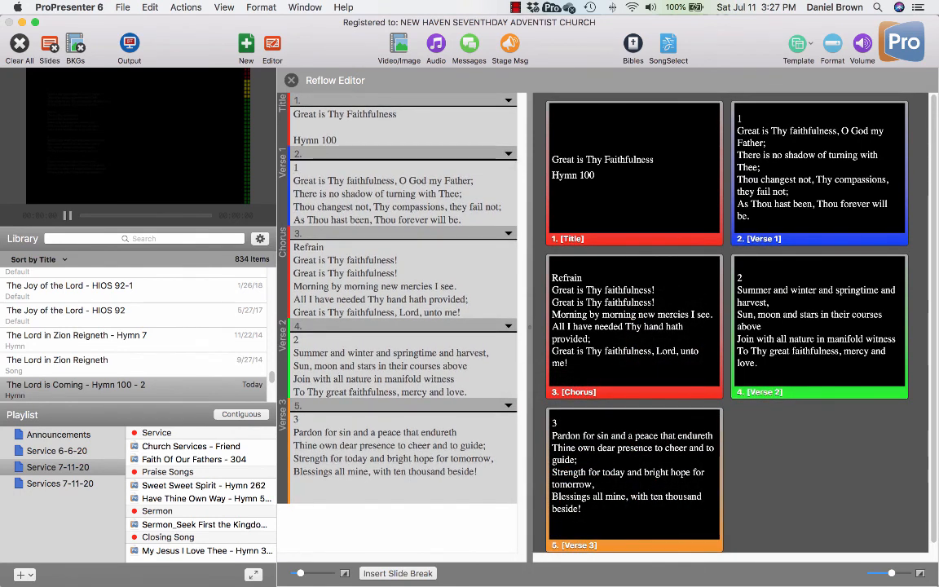
Leave the Reflow Editor and open the presentation in the slide editor.
{"action": "left_click", "coordinate": [294, 168]}
{"action": "left_click", "coordinate": [291, 80]}
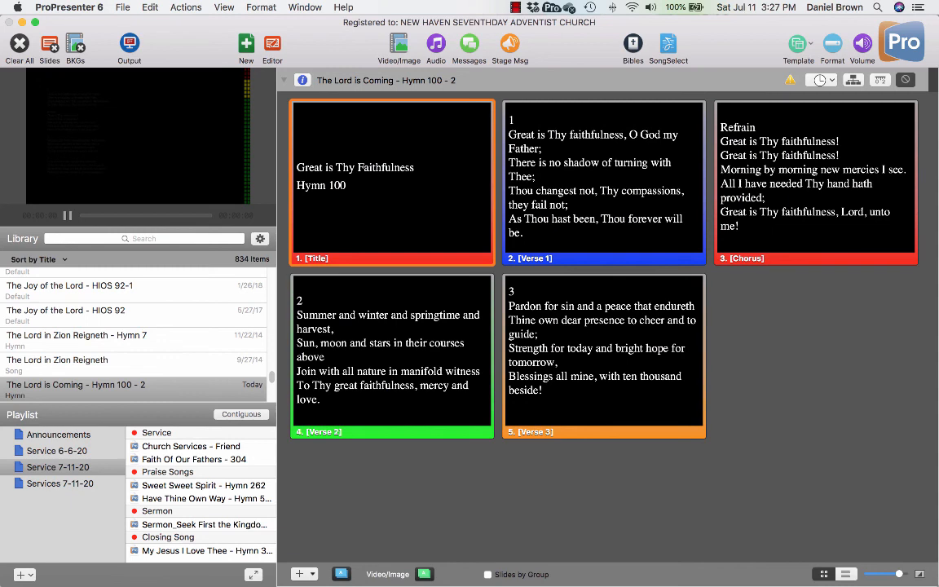
{"action": "left_click", "coordinate": [272, 45]}
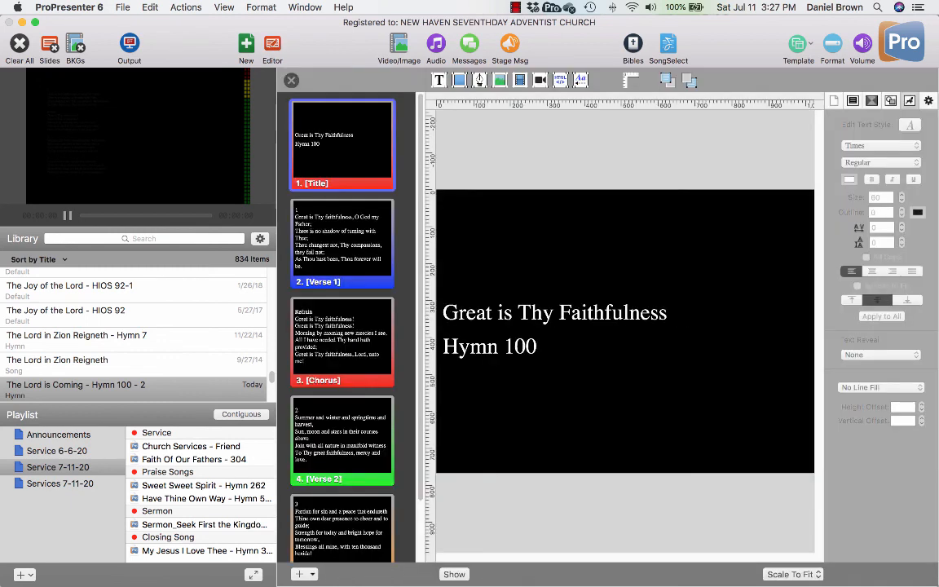
{"action": "left_click", "coordinate": [342, 243]}
{"action": "left_click", "coordinate": [625, 331]}
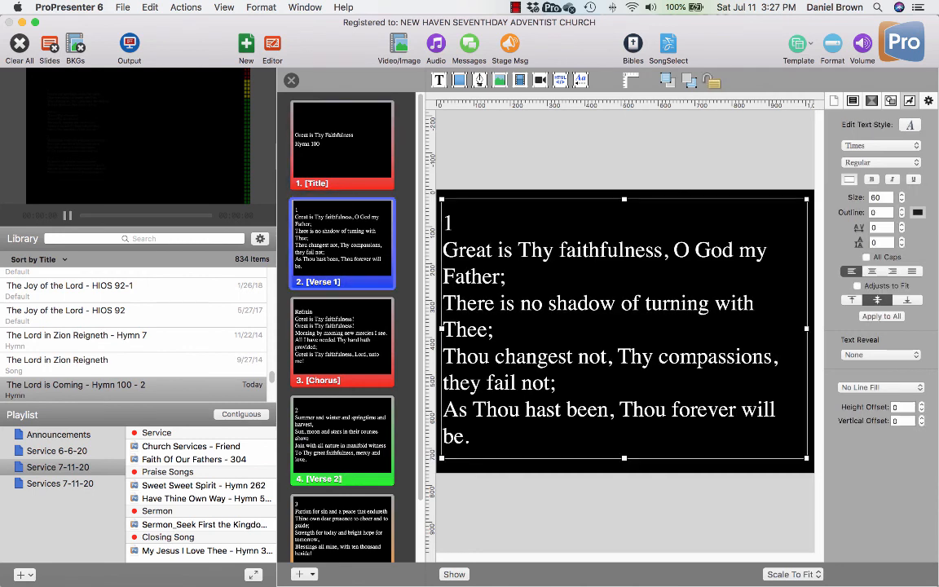
{"action": "double_click", "coordinate": [624, 331]}
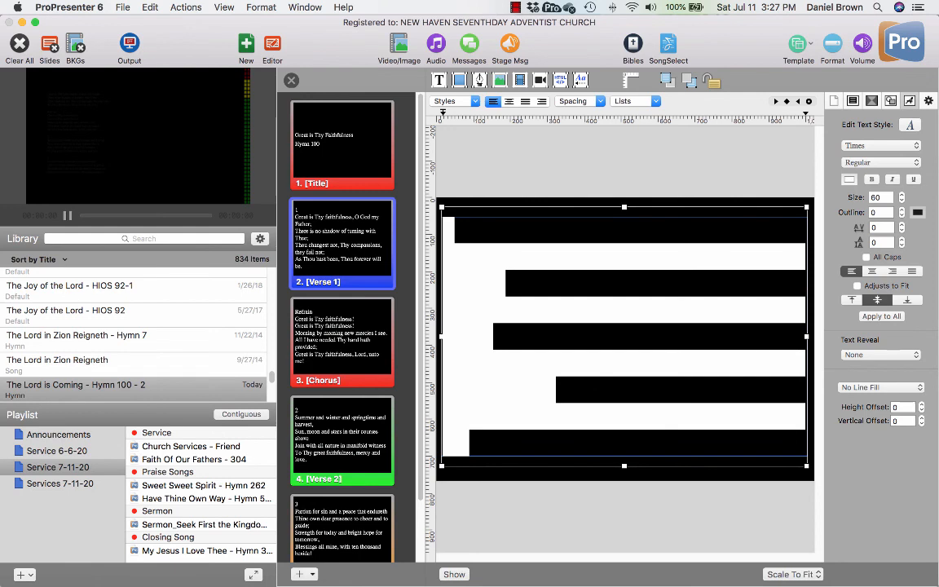
{"action": "key", "text": "Escape"}
{"action": "double_click", "coordinate": [624, 331]}
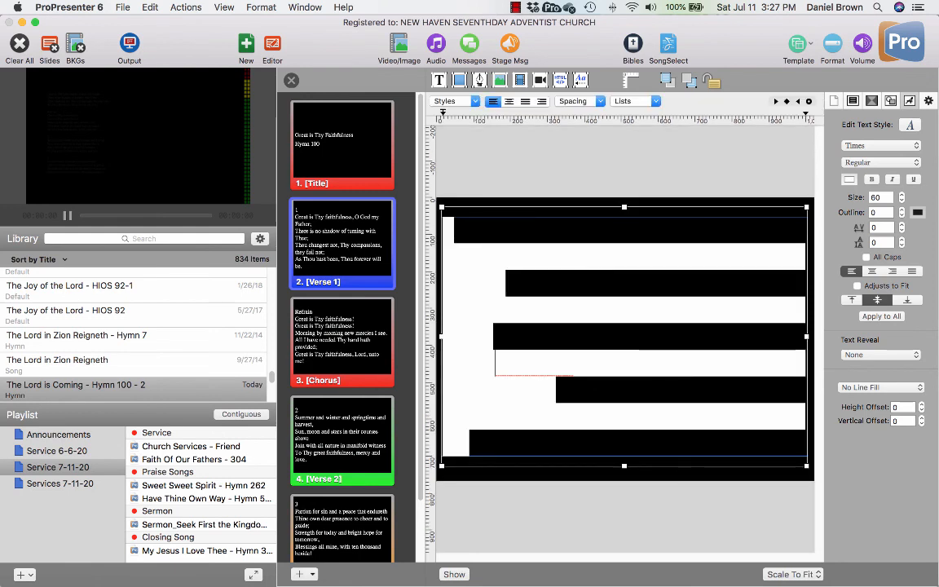
{"action": "key", "text": "Escape"}
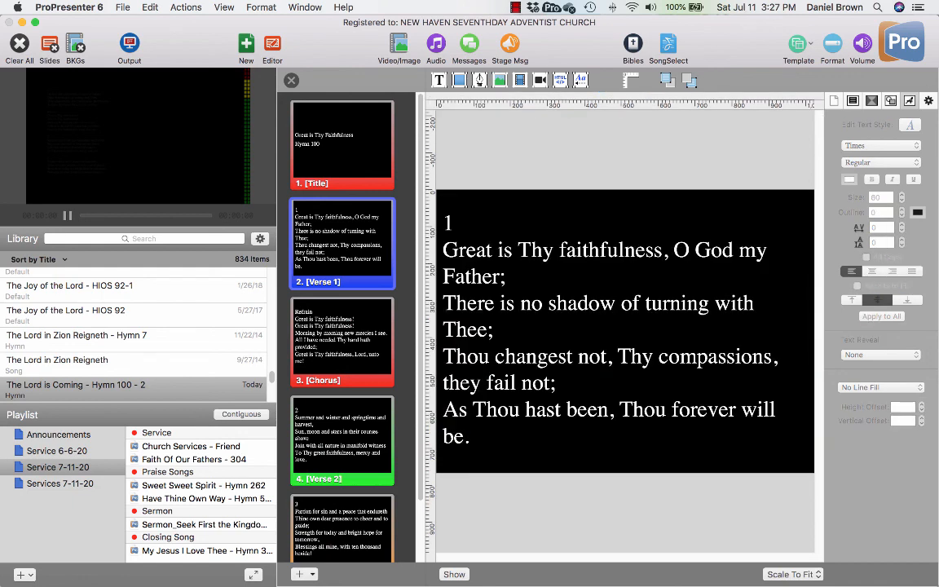
Enable the slide background from the title slide and set its colour to Aluminum.
{"action": "left_click", "coordinate": [342, 141]}
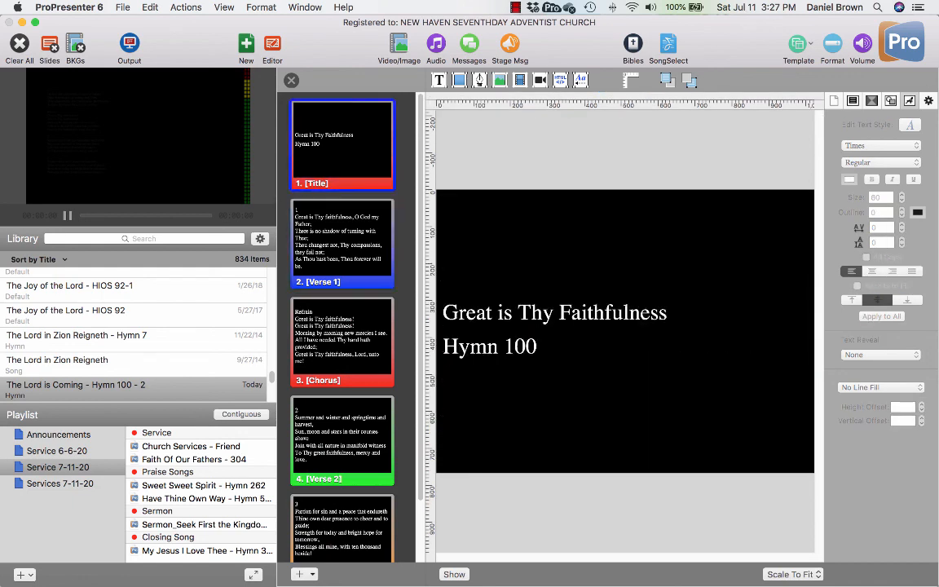
{"action": "left_click", "coordinate": [833, 101]}
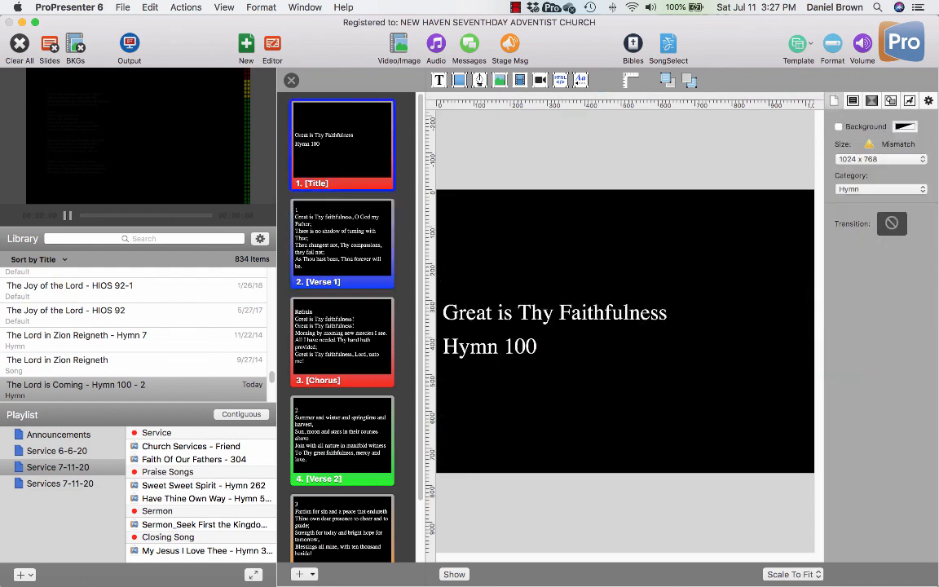
{"action": "left_click", "coordinate": [839, 126]}
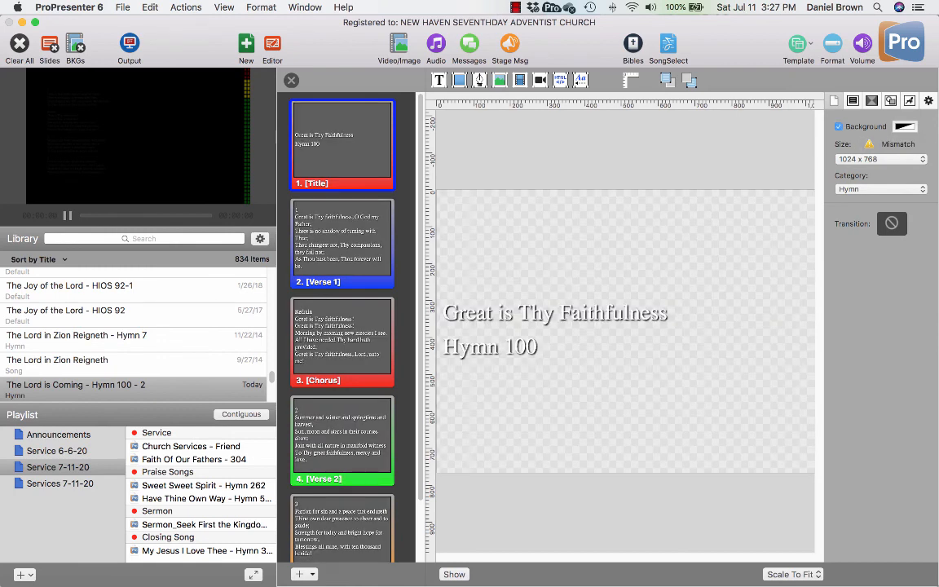
{"action": "left_click", "coordinate": [905, 127]}
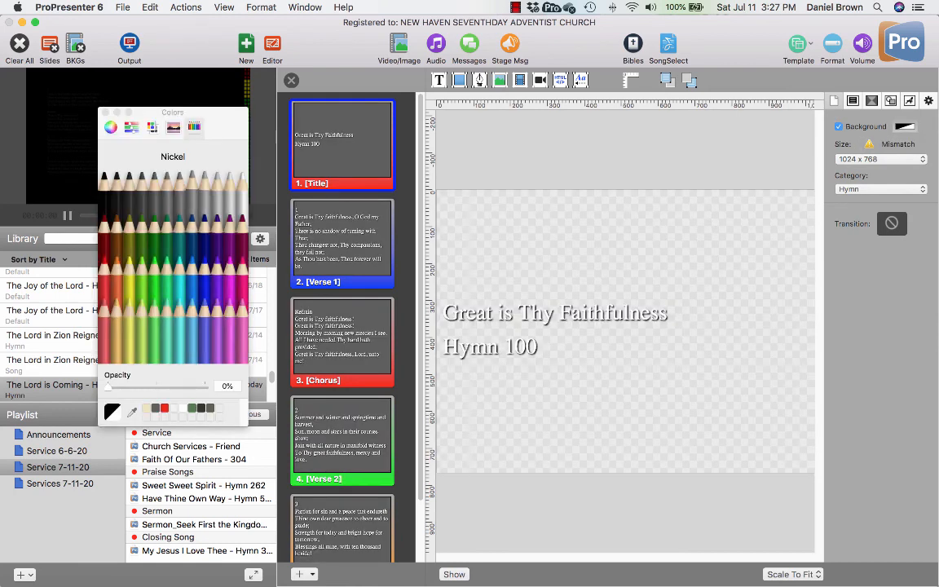
{"action": "left_click", "coordinate": [193, 173]}
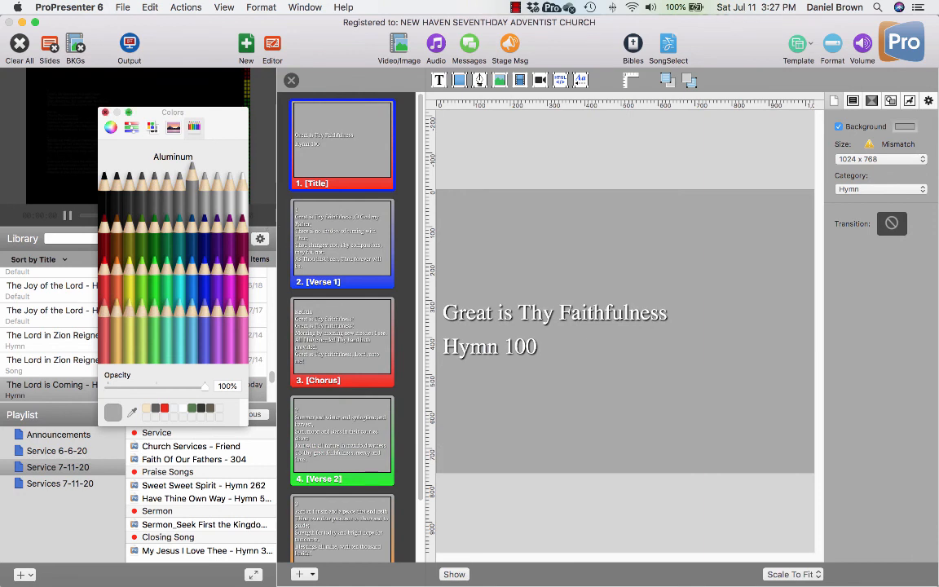
{"action": "left_click", "coordinate": [103, 112]}
On the Verse 1 slide, insert a line break before "O God my Father;" in the lyrics.
{"action": "left_click", "coordinate": [342, 240]}
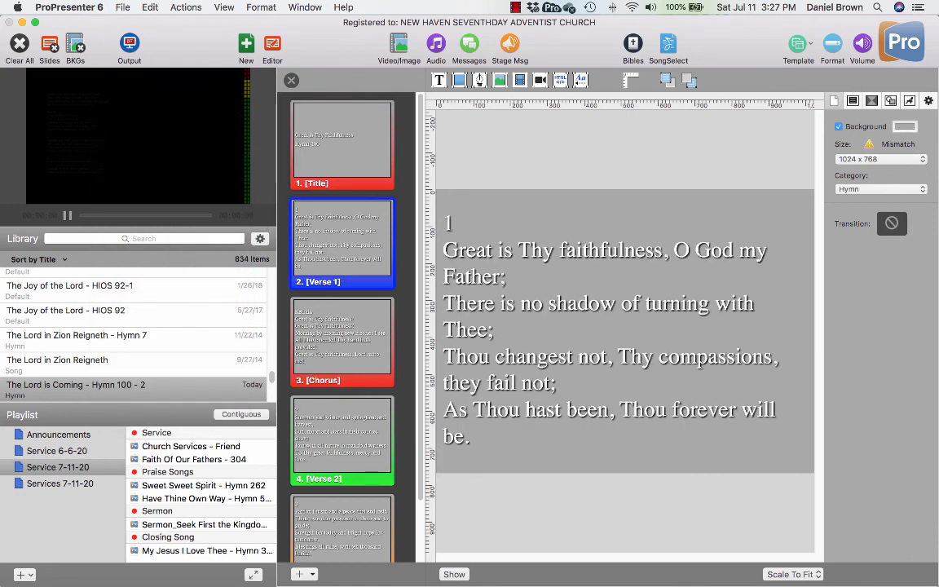
{"action": "double_click", "coordinate": [482, 276]}
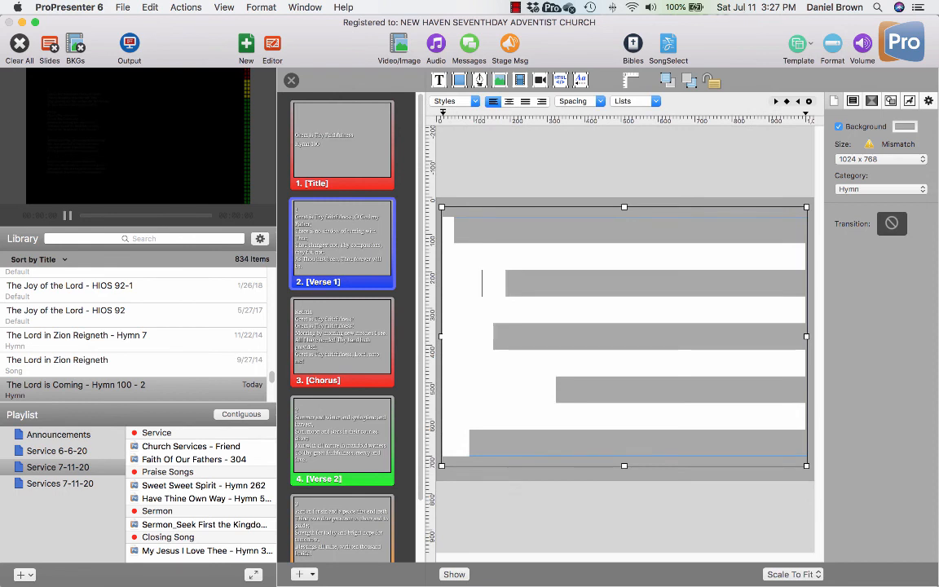
{"action": "key", "text": "super+a"}
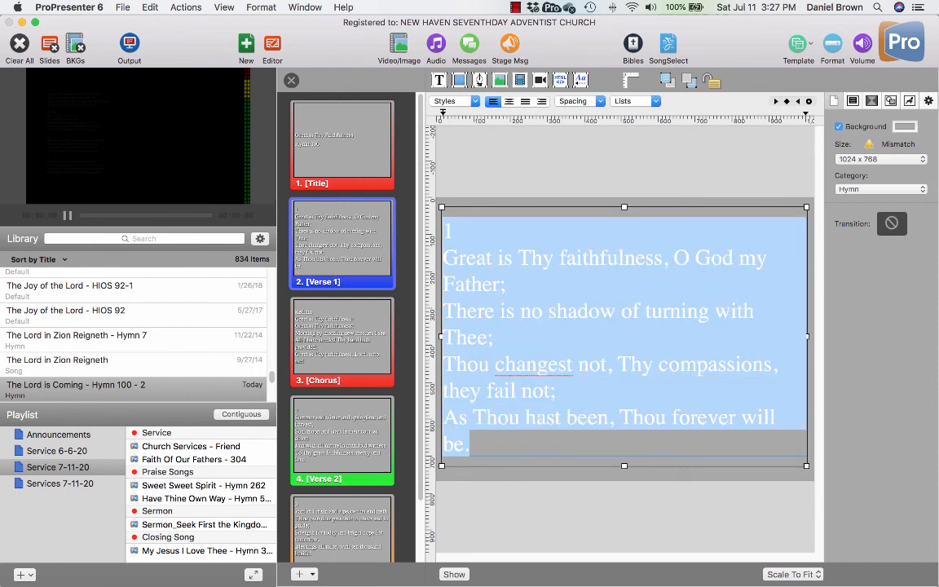
{"action": "left_click", "coordinate": [672, 258]}
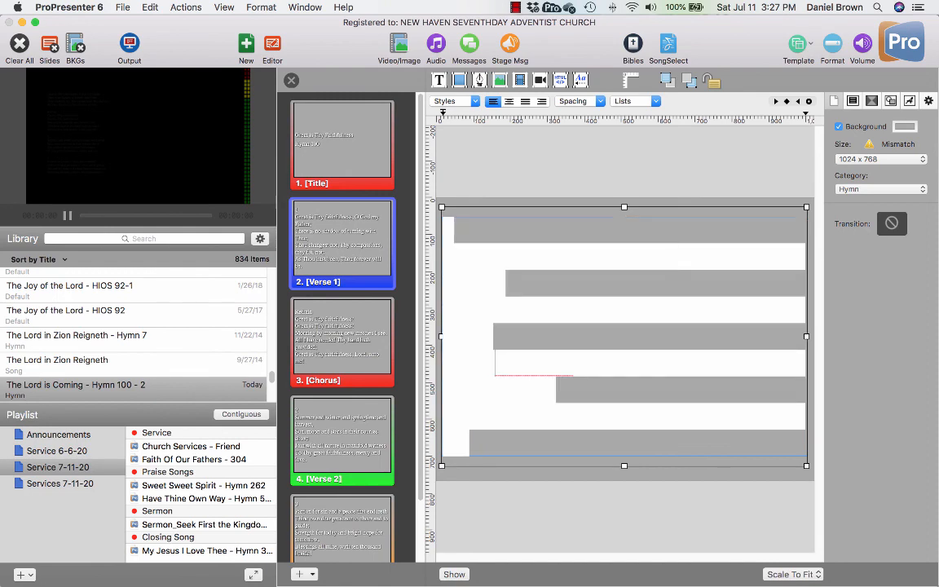
{"action": "key", "text": "Return"}
{"action": "left_click", "coordinate": [625, 161]}
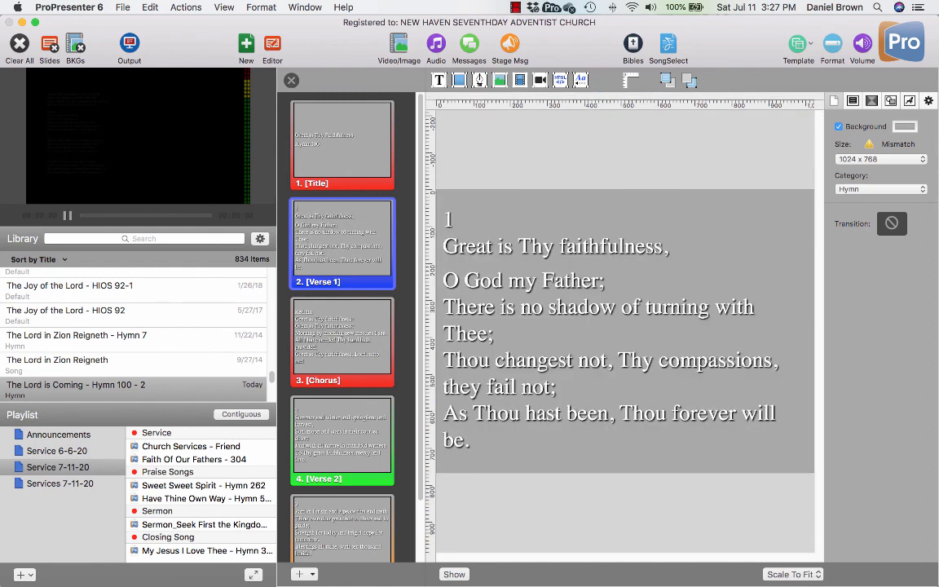
Select all the lyrics in the Verse 1 text box and turn off the box's shadow.
{"action": "left_click", "coordinate": [624, 326]}
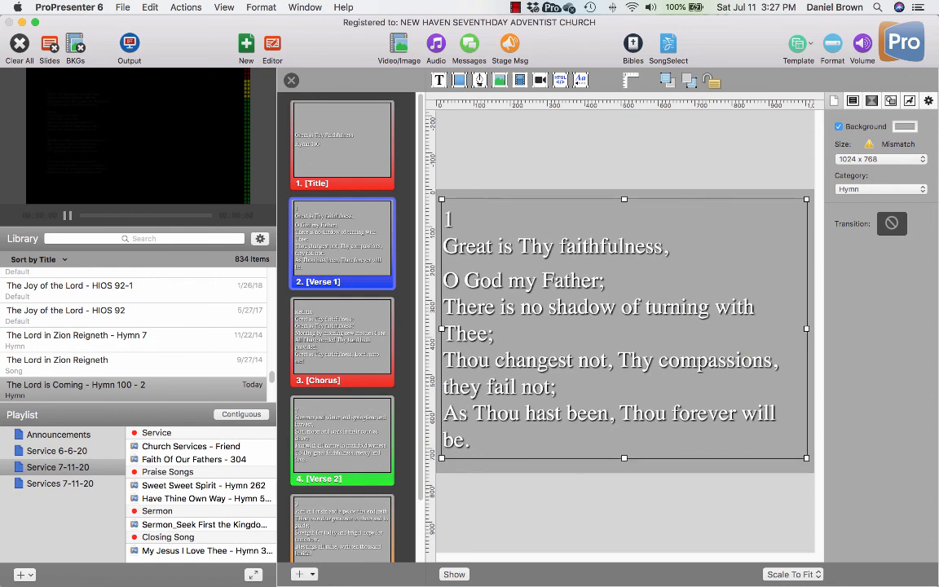
{"action": "left_click", "coordinate": [624, 161]}
{"action": "double_click", "coordinate": [624, 326]}
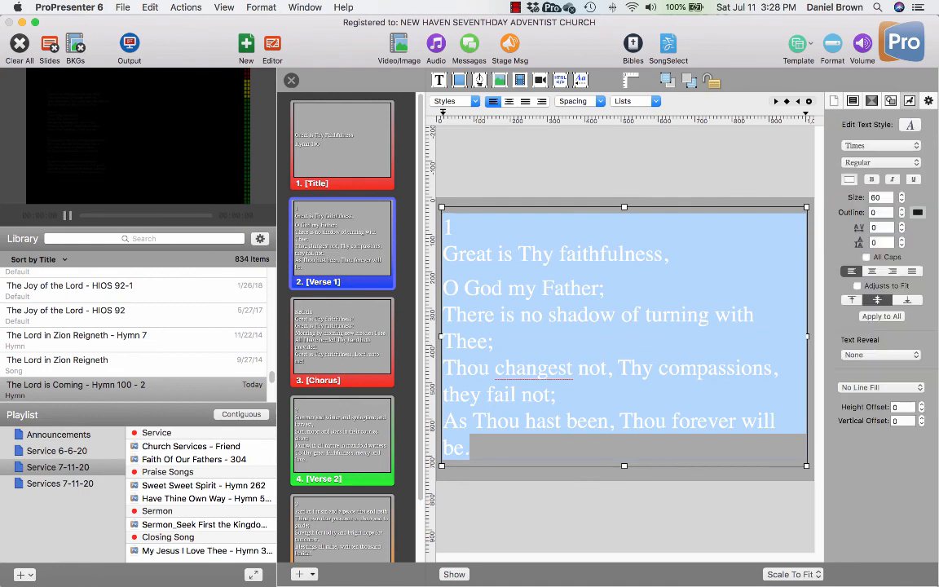
{"action": "left_click", "coordinate": [891, 101]}
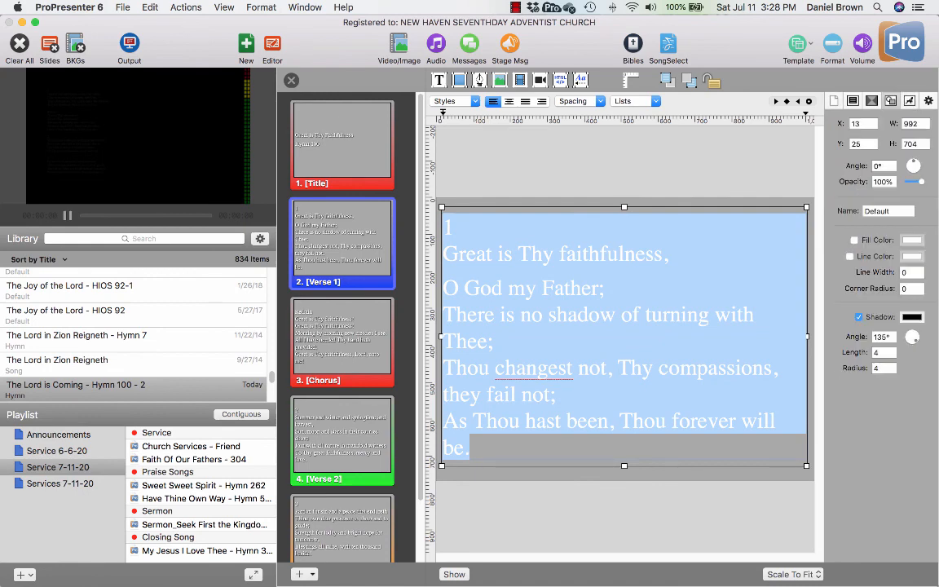
{"action": "left_click", "coordinate": [858, 317]}
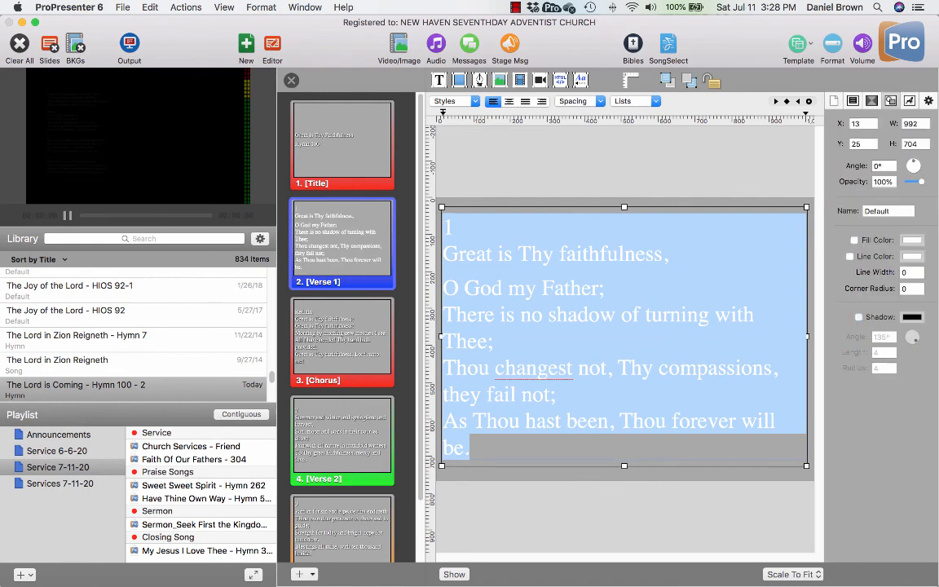
Change the font of the selected Verse 1 lyrics to Arial.
{"action": "left_click", "coordinate": [910, 101]}
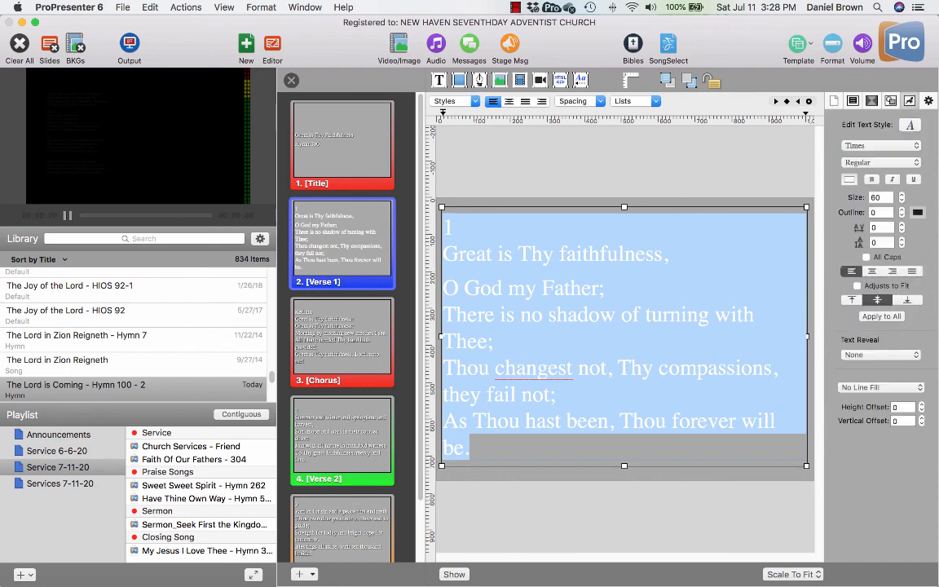
{"action": "left_click", "coordinate": [881, 146]}
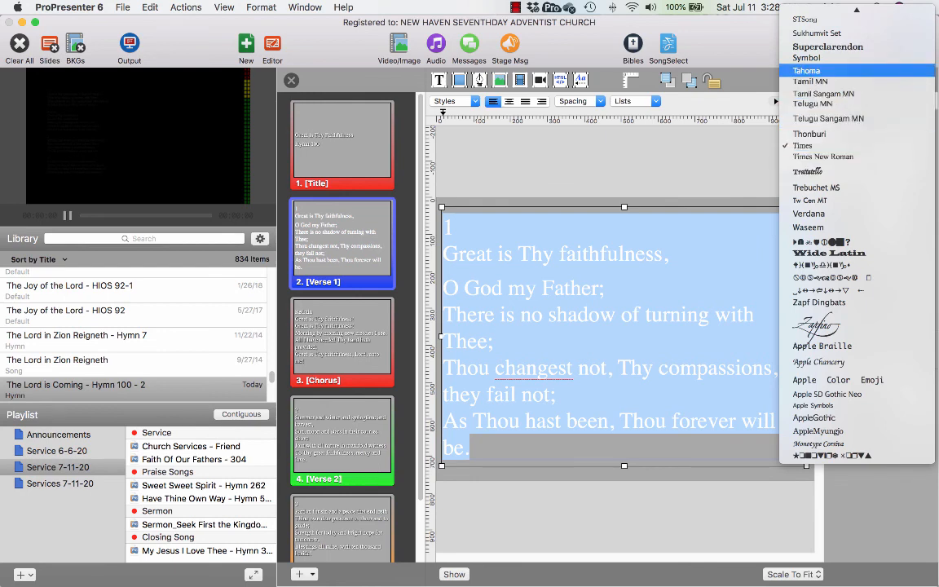
{"action": "mouse_move", "coordinate": [857, 9]}
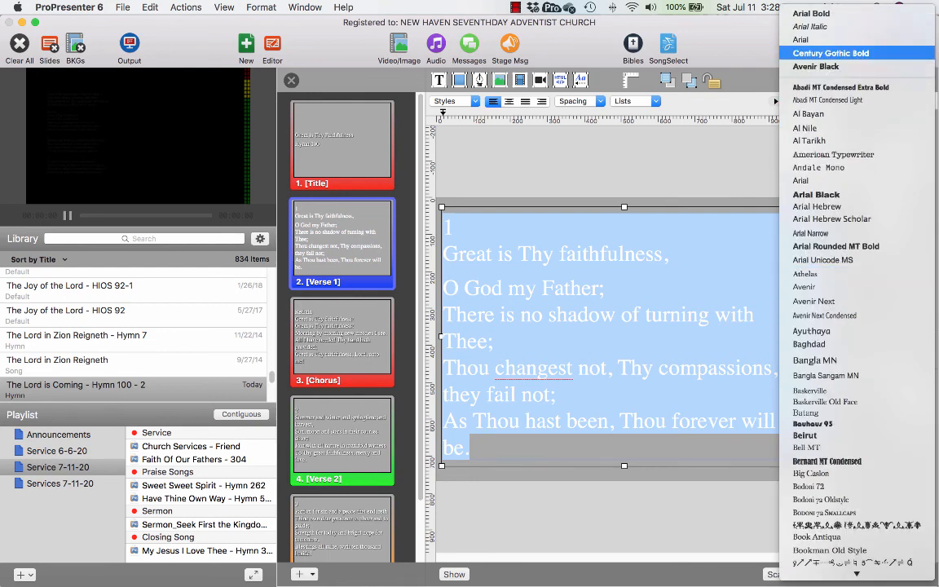
{"action": "left_click", "coordinate": [803, 39]}
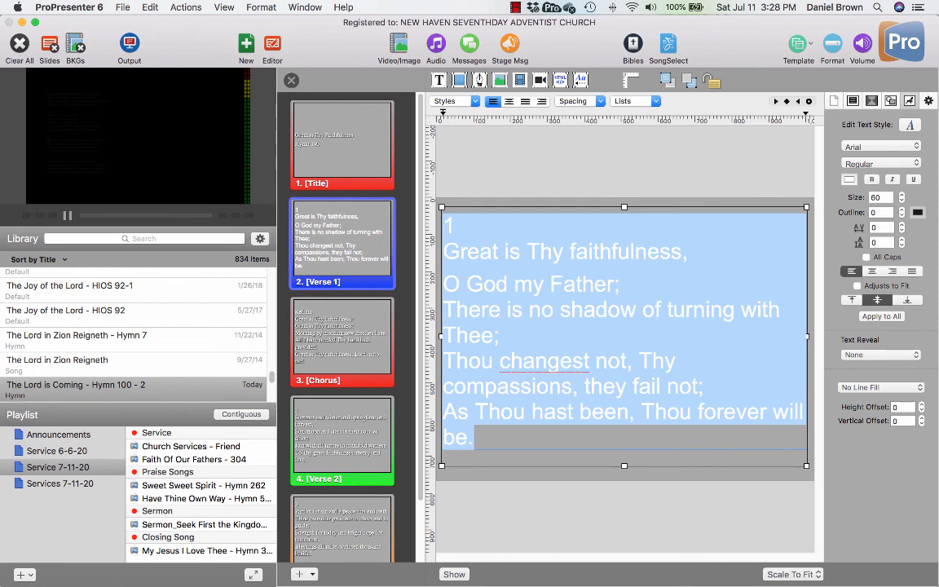
{"action": "left_click", "coordinate": [891, 101]}
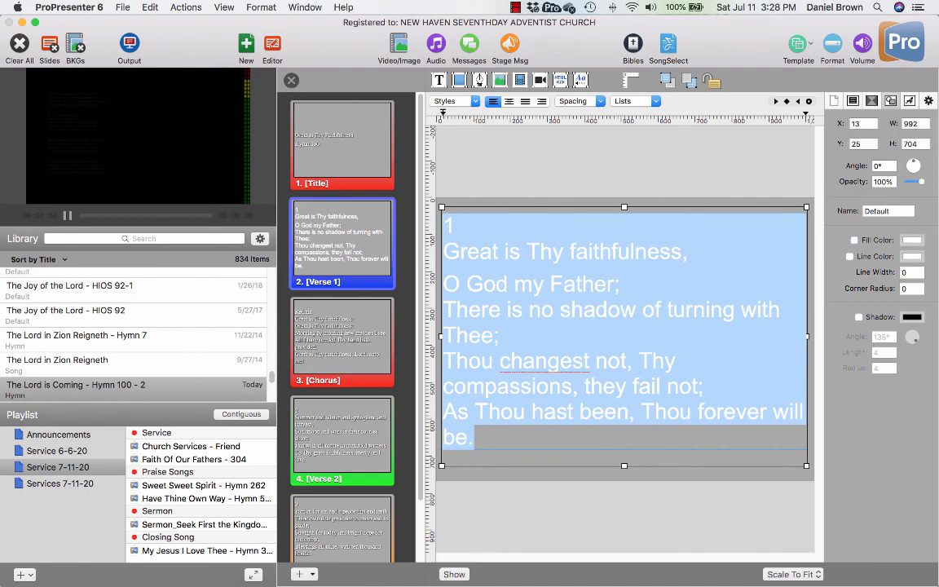
{"action": "left_click", "coordinate": [909, 101]}
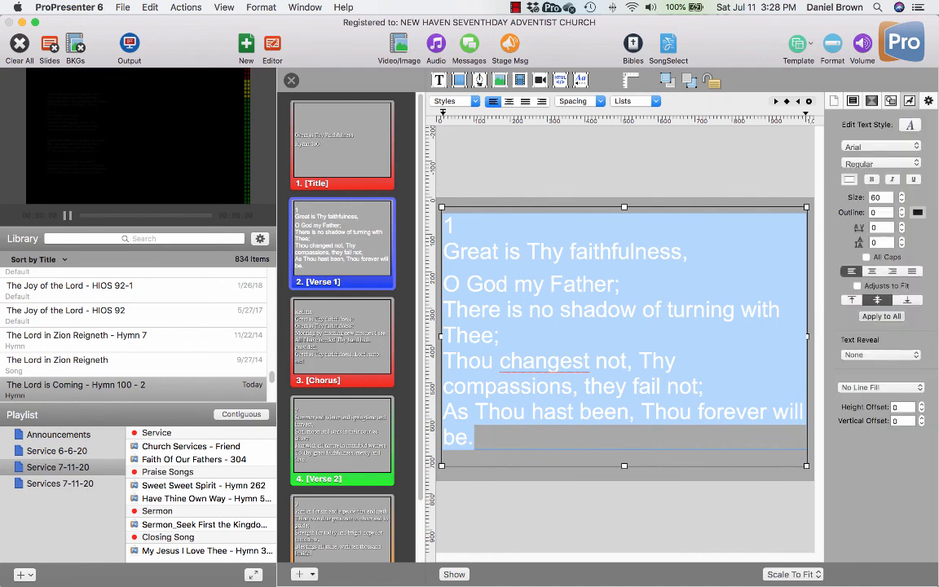
Apply the Verse 1 text formatting to all slides and check the lyrics on the Chorus slide.
{"action": "left_click", "coordinate": [881, 316]}
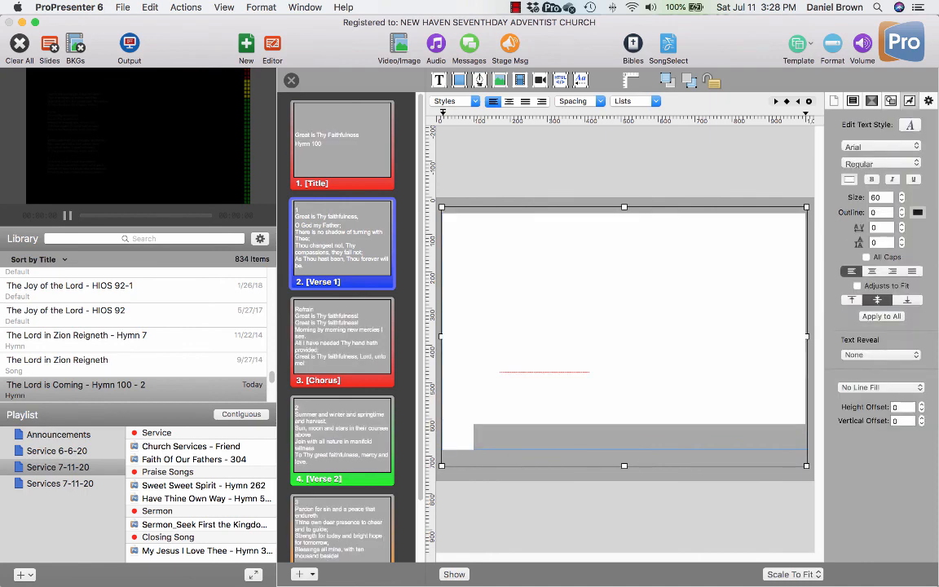
{"action": "left_click", "coordinate": [342, 336]}
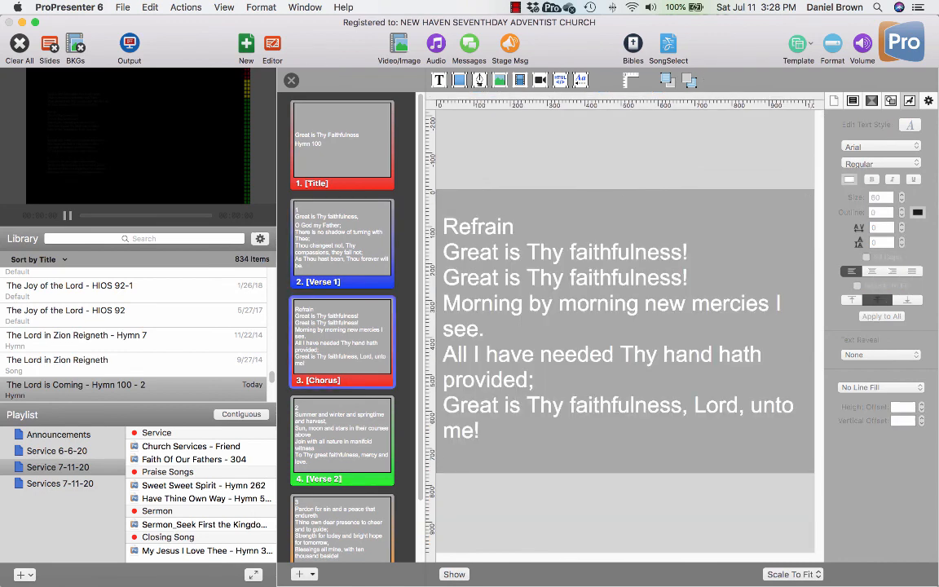
{"action": "double_click", "coordinate": [481, 336]}
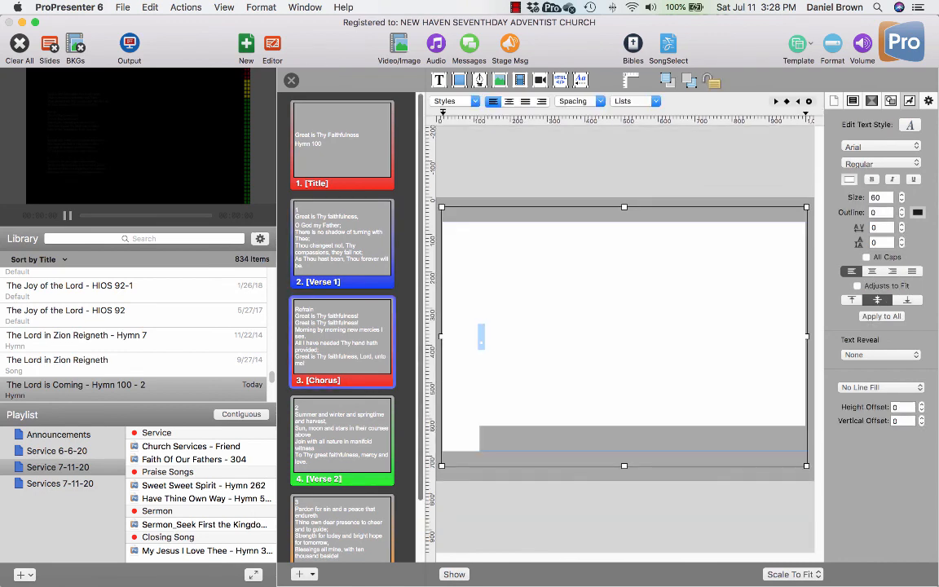
Set the text colour of the Verse 1 slide's lyrics box to Licorice.
{"action": "left_click", "coordinate": [342, 239]}
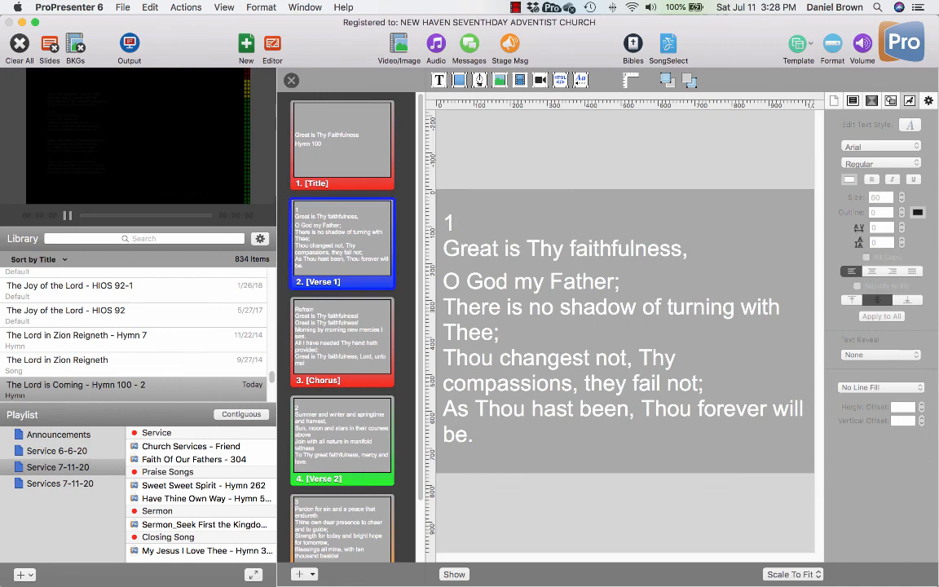
{"action": "left_click", "coordinate": [603, 326]}
{"action": "left_click", "coordinate": [849, 179]}
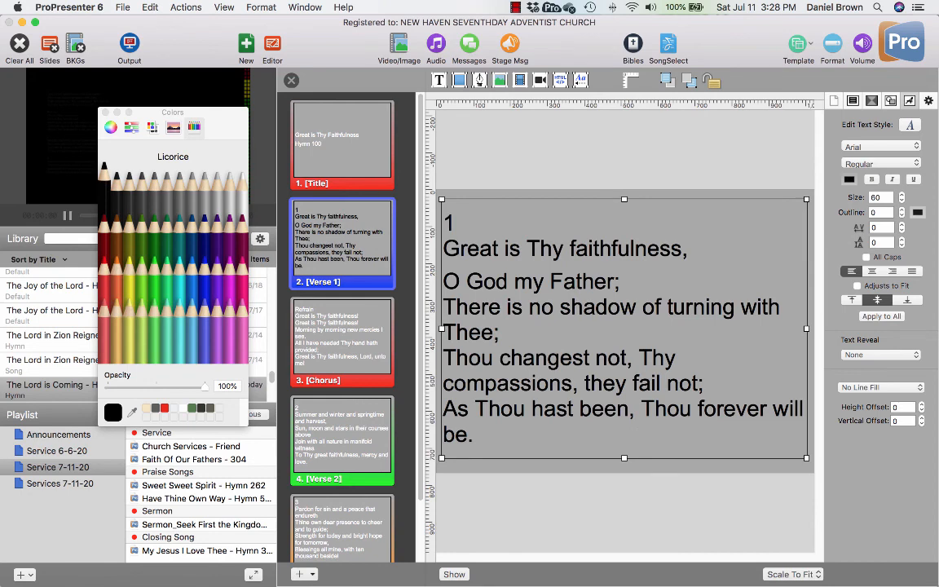
{"action": "left_click", "coordinate": [624, 514]}
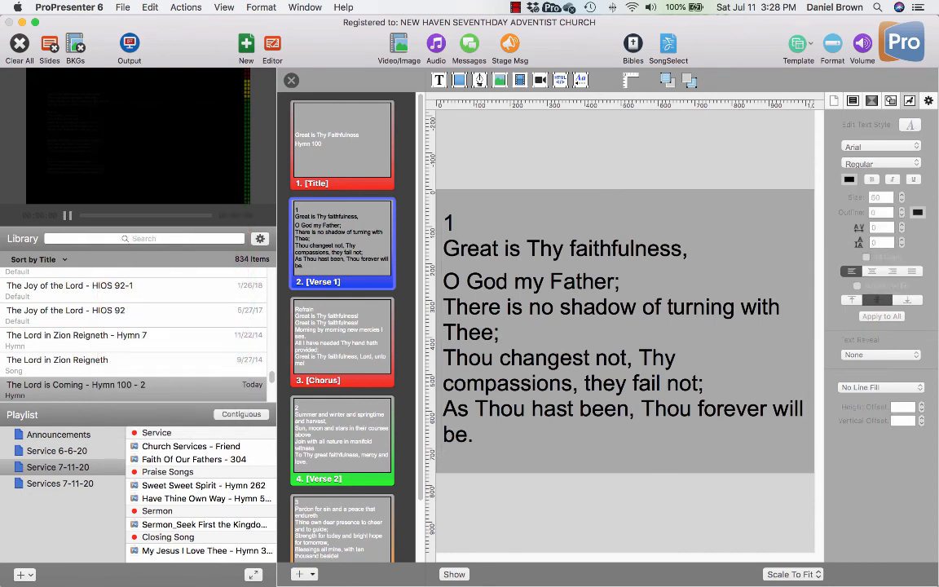
Apply the Verse 1 slide's black text formatting to all slides in the presentation.
{"action": "double_click", "coordinate": [544, 250]}
{"action": "key", "text": "super+a"}
{"action": "left_click", "coordinate": [625, 514]}
{"action": "left_click", "coordinate": [615, 326]}
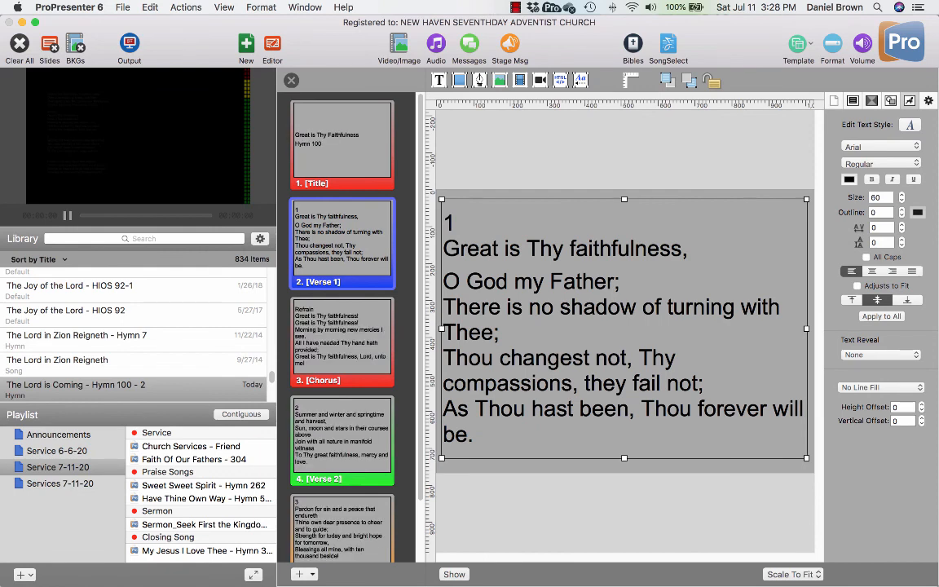
Insert line breaks before "of turning with Thee;" and "Thy compassions, they fail not;" in the Verse 1 lyrics.
{"action": "double_click", "coordinate": [655, 315]}
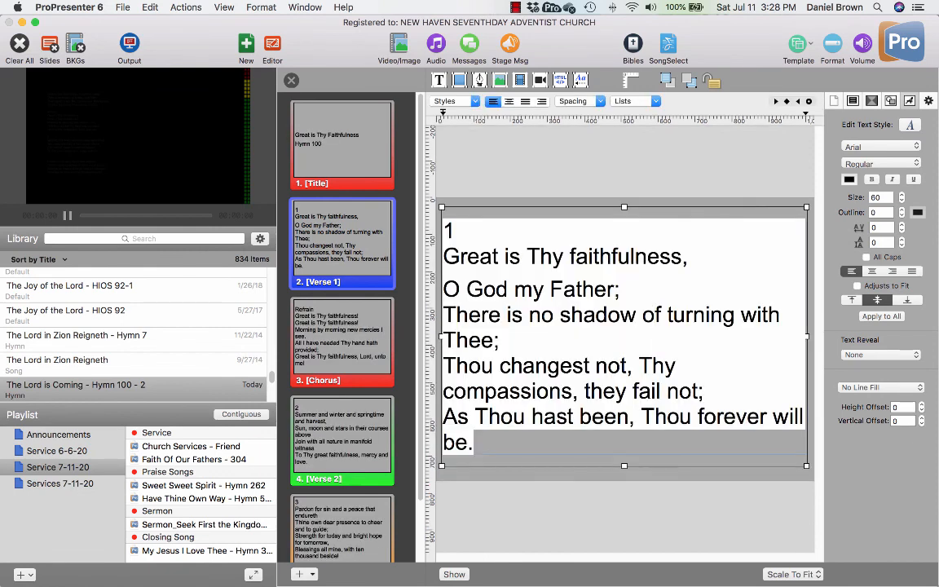
{"action": "key", "text": "Return"}
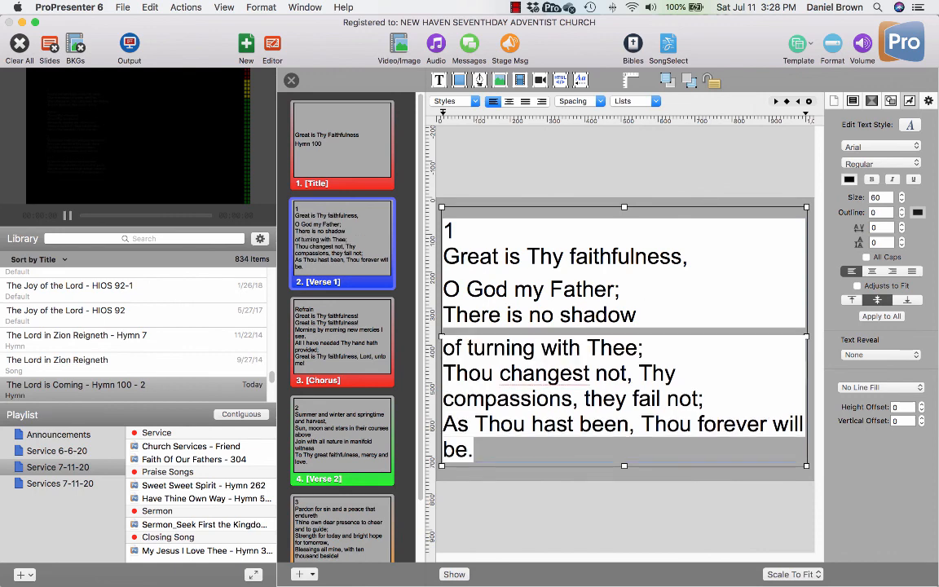
{"action": "left_click", "coordinate": [638, 373]}
{"action": "key", "text": "Return"}
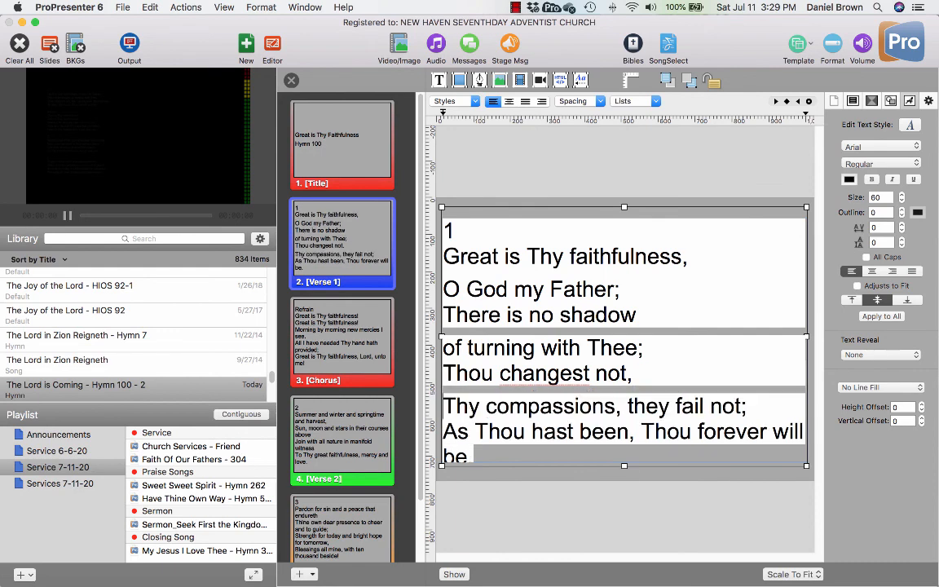